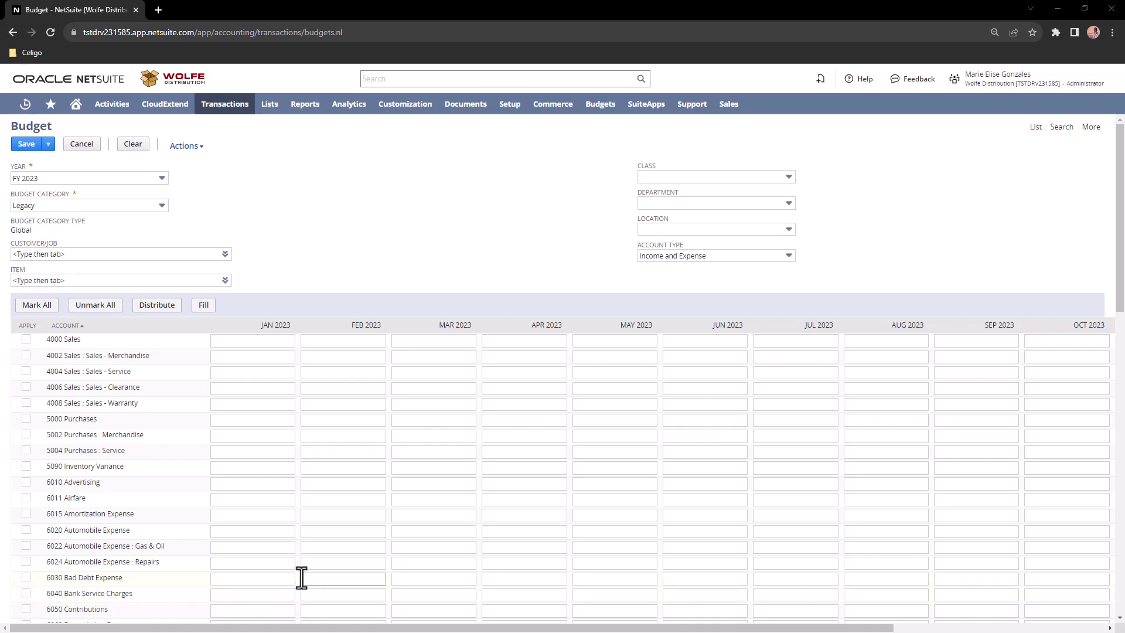
Read the budget category help, then switch to the Excel CloudExtend add-in
{"action": "left_click", "coordinate": [63, 193]}
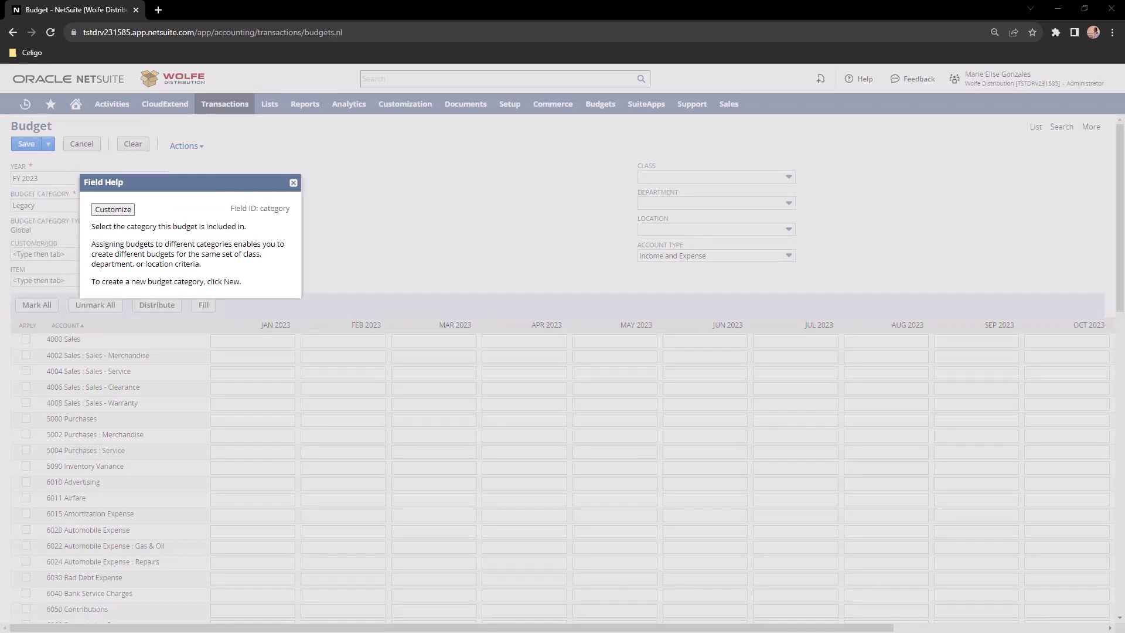
{"action": "key", "text": "alt+Tab"}
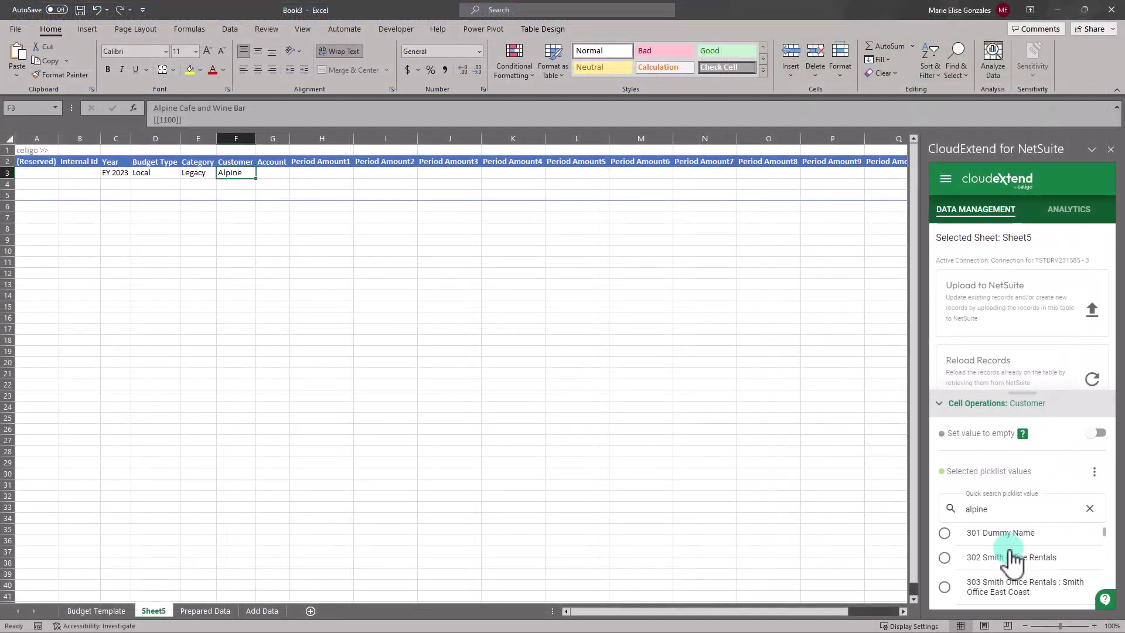
Set the customer to Alpine Cafe and Wine Bar and copy C3:F3 into rows 4–5
{"action": "left_click", "coordinate": [1011, 549]}
{"action": "left_click", "coordinate": [357, 292]}
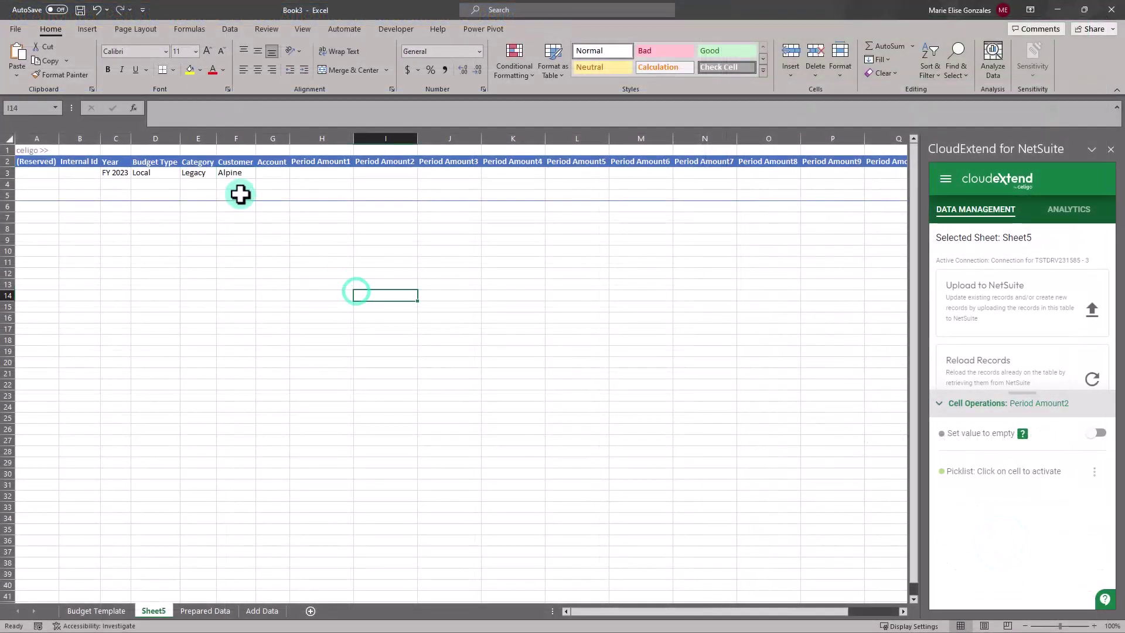
{"action": "left_click_drag", "start_coordinate": [110, 178], "coordinate": [235, 172]}
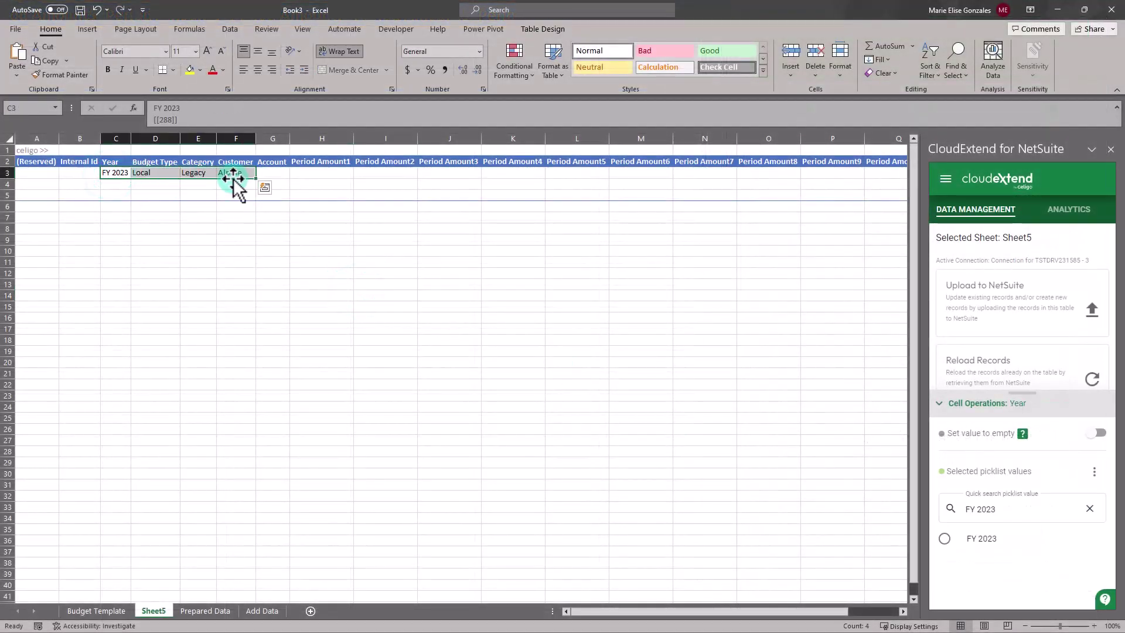
{"action": "key", "text": "ctrl+c"}
{"action": "left_click_drag", "start_coordinate": [115, 183], "coordinate": [239, 197]}
{"action": "key", "text": "ctrl+v"}
Check the row 4–5 account and amount cells, then begin selecting rows on Prepared Data
{"action": "left_click", "coordinate": [271, 252]}
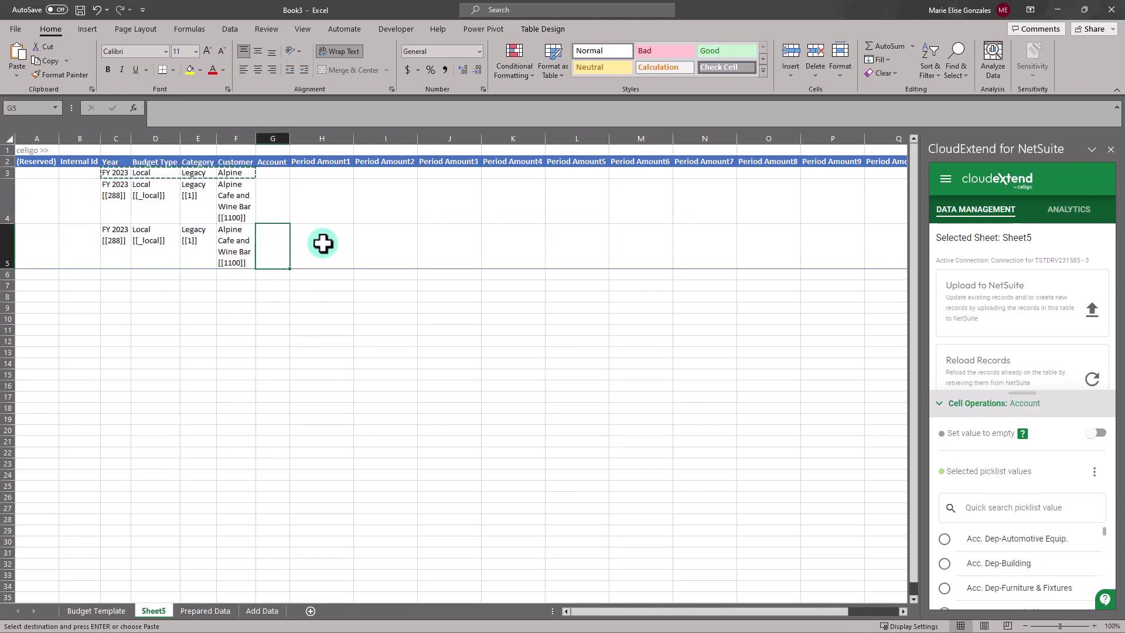
{"action": "left_click", "coordinate": [326, 227]}
{"action": "left_click", "coordinate": [309, 201]}
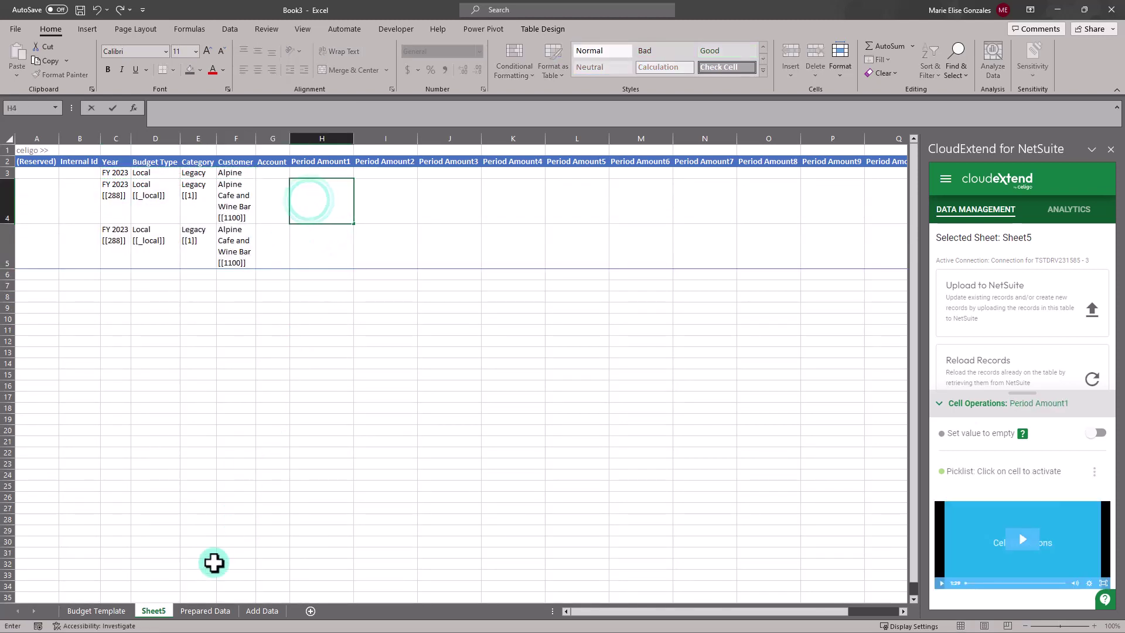
{"action": "left_click", "coordinate": [223, 620]}
{"action": "left_click", "coordinate": [213, 591]}
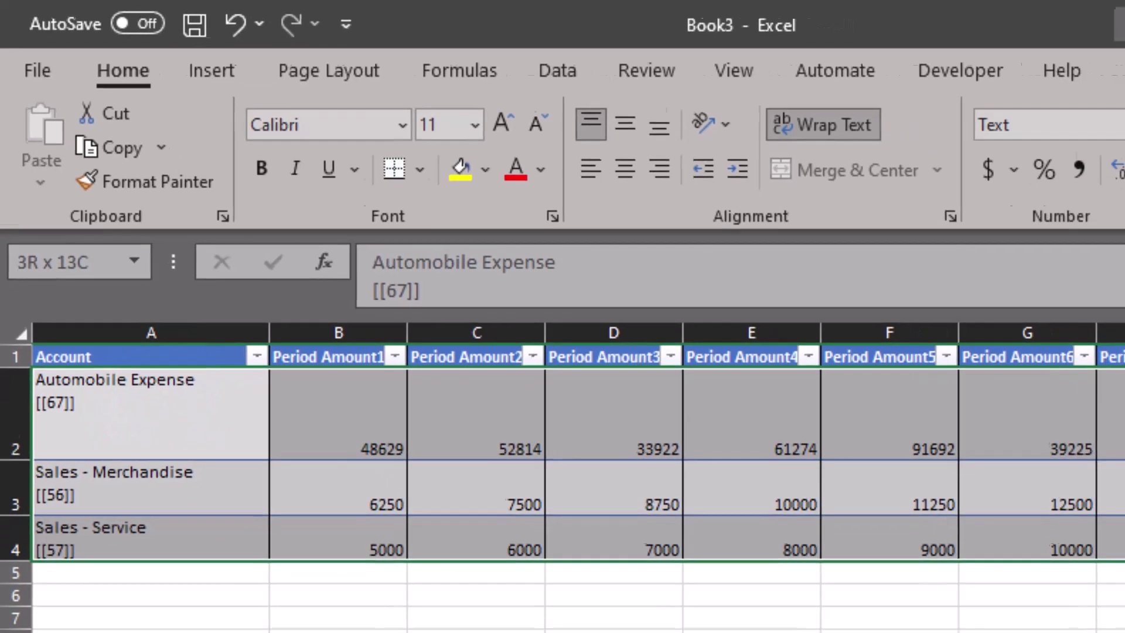
Select the Prepared Data accounts and amounts and paste them into Sheet5 at G3
{"action": "left_click_drag", "start_coordinate": [158, 421], "coordinate": [950, 278]}
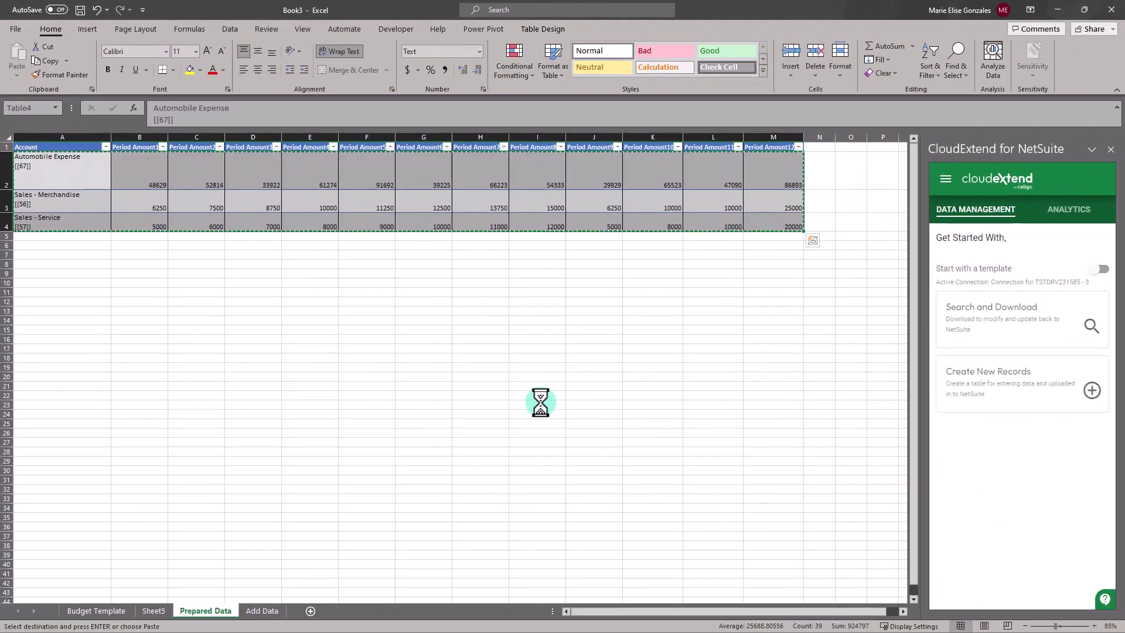
{"action": "left_click", "coordinate": [149, 610]}
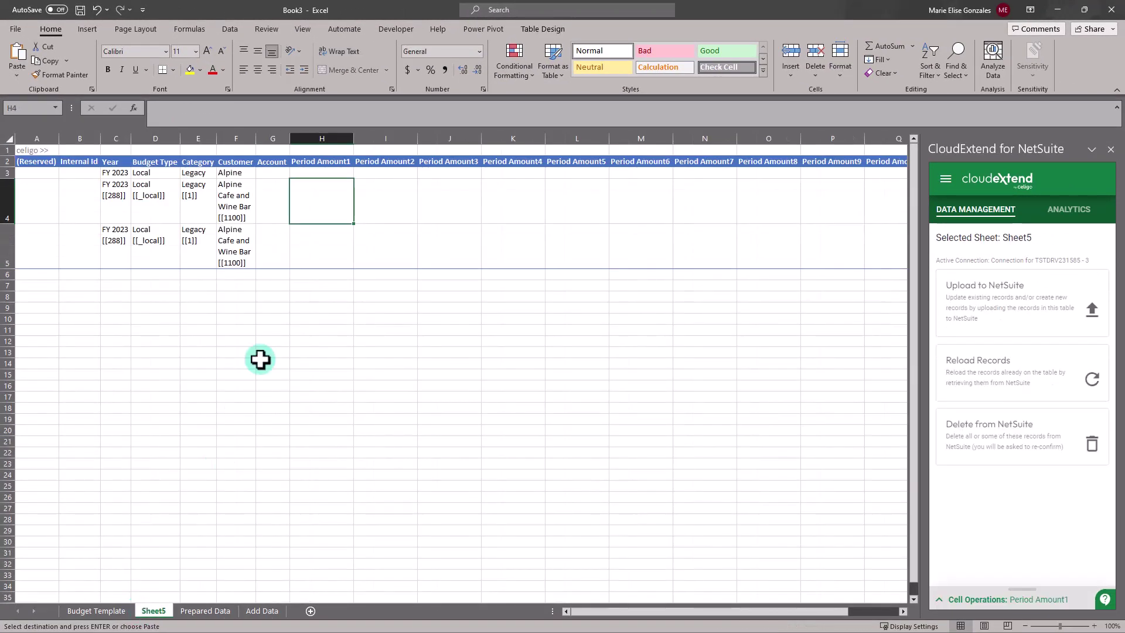
{"action": "left_click", "coordinate": [277, 173]}
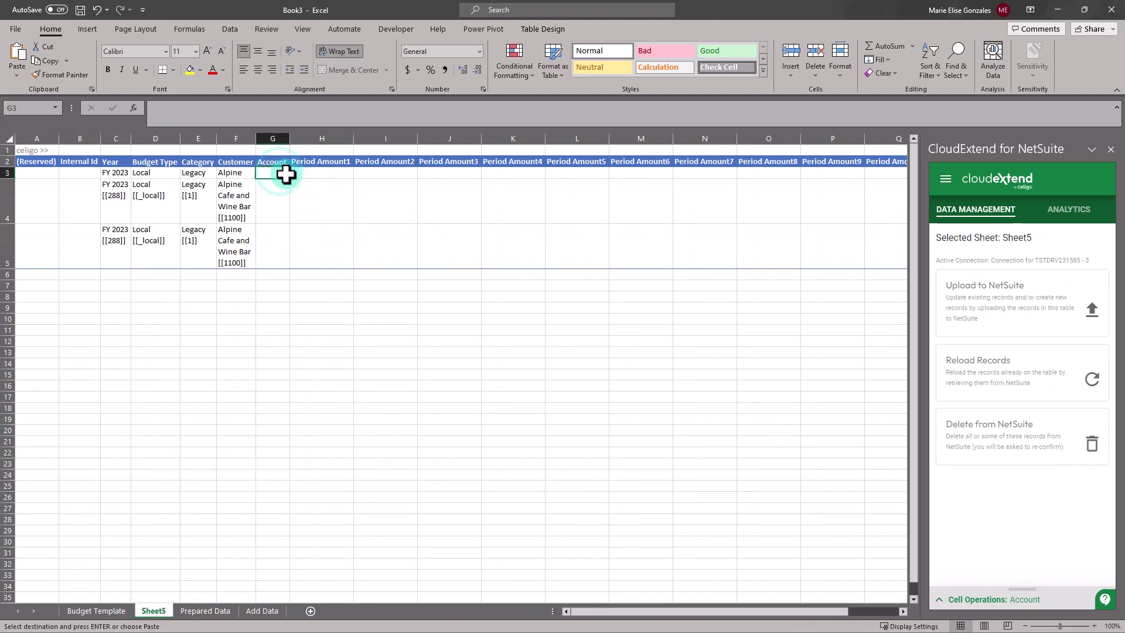
{"action": "right_click", "coordinate": [280, 173]}
{"action": "left_click", "coordinate": [328, 254]}
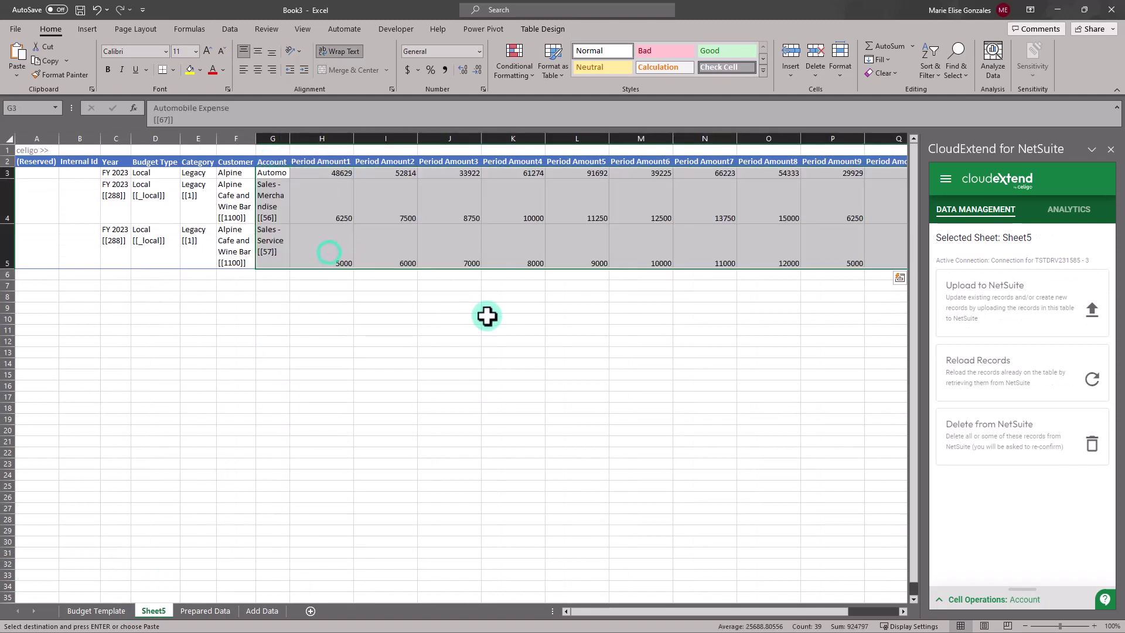
Upload the three Alpine Cafe and Wine Bar budget rows with CloudExtend's Upload Records
{"action": "left_click", "coordinate": [522, 329]}
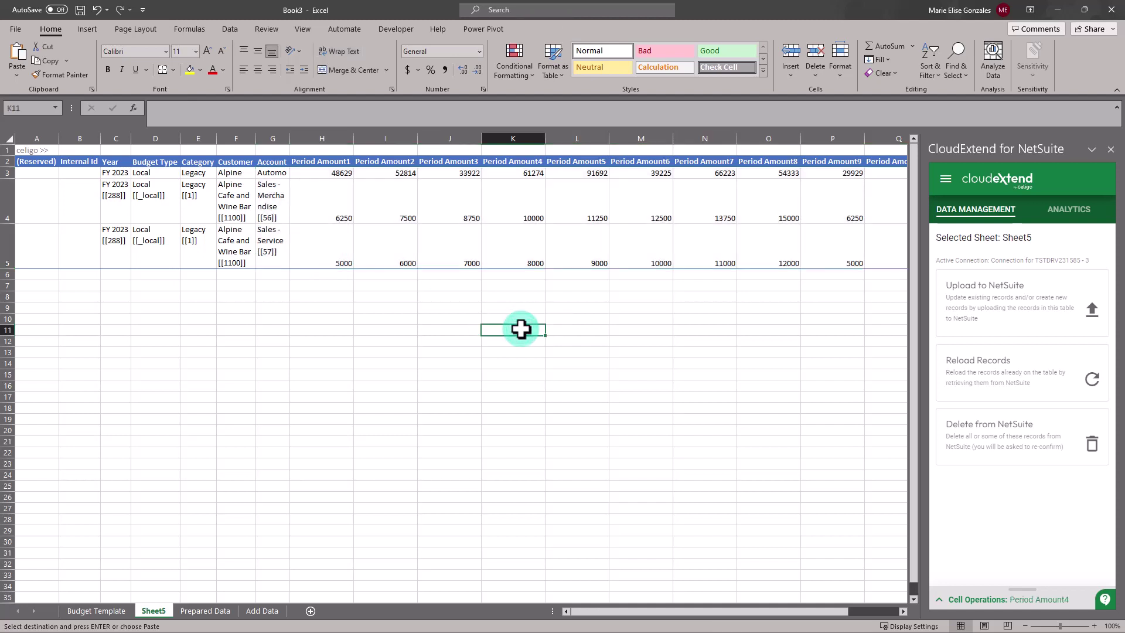
{"action": "left_click", "coordinate": [997, 310]}
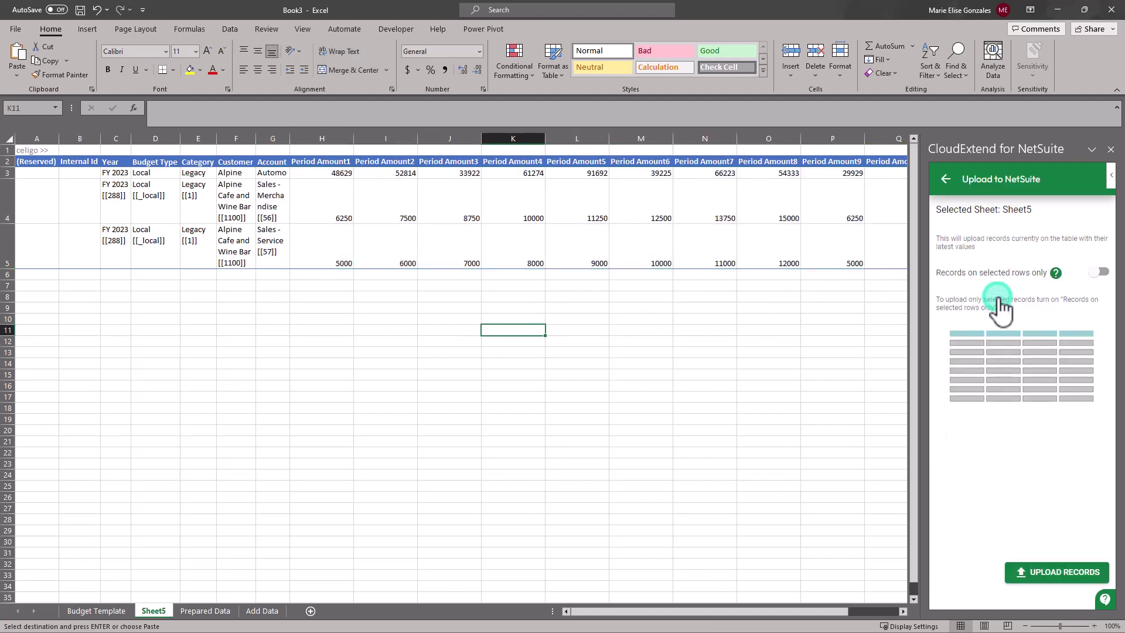
{"action": "left_click", "coordinate": [1053, 576]}
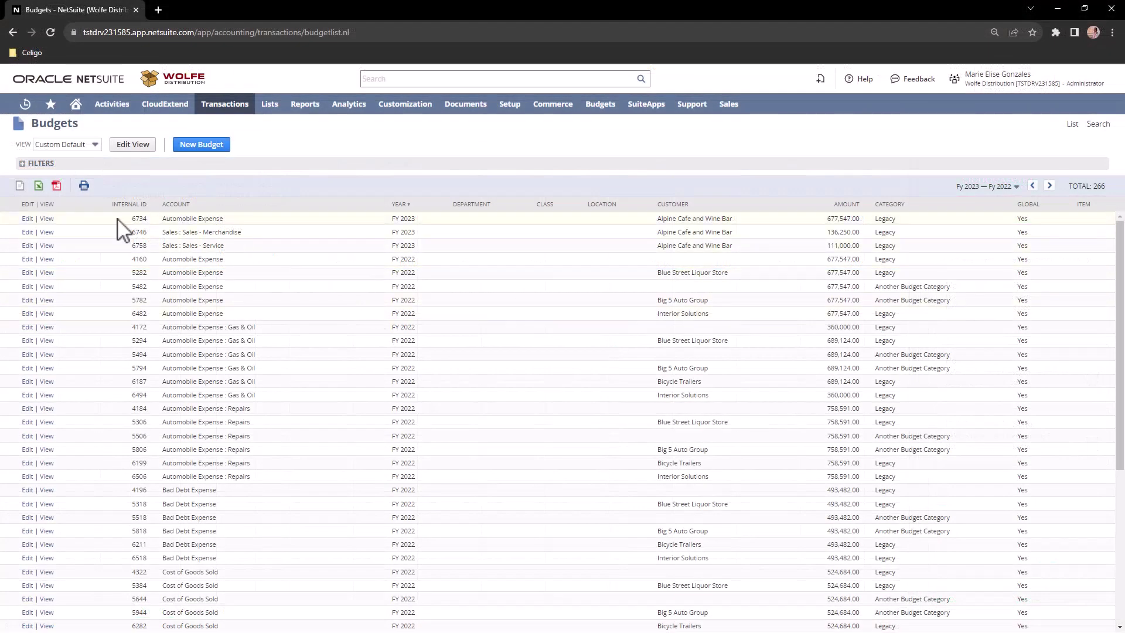
View FY 2023 budget record 6734 from the NetSuite Budgets list
{"action": "left_click", "coordinate": [46, 219]}
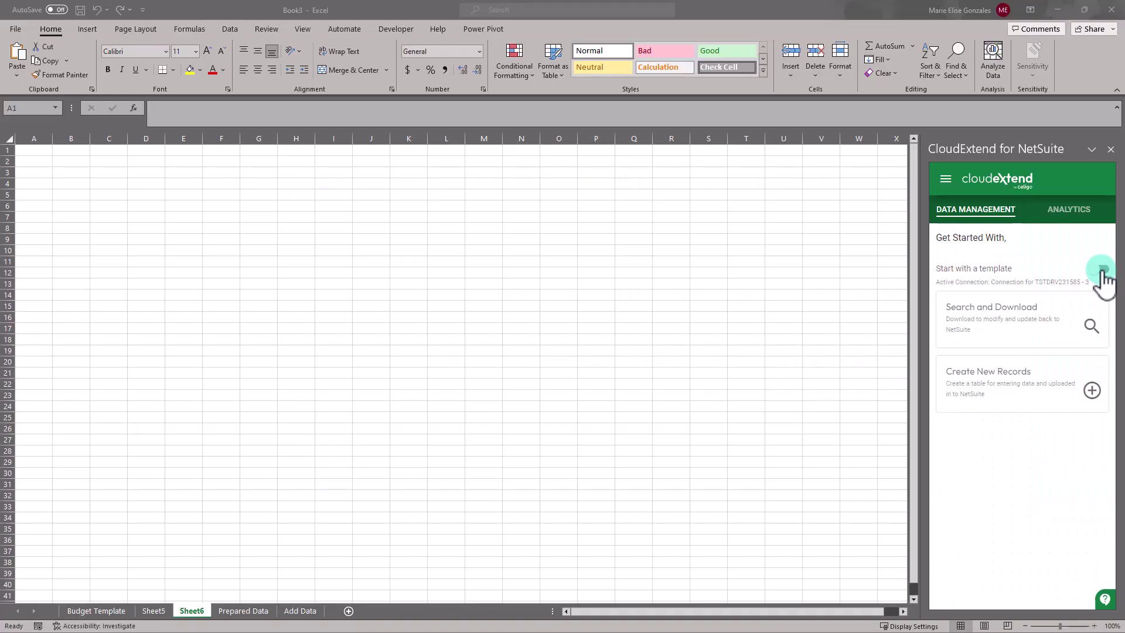
Turn on Start with a template and run the Budget Template Master download template
{"action": "left_click", "coordinate": [1101, 269]}
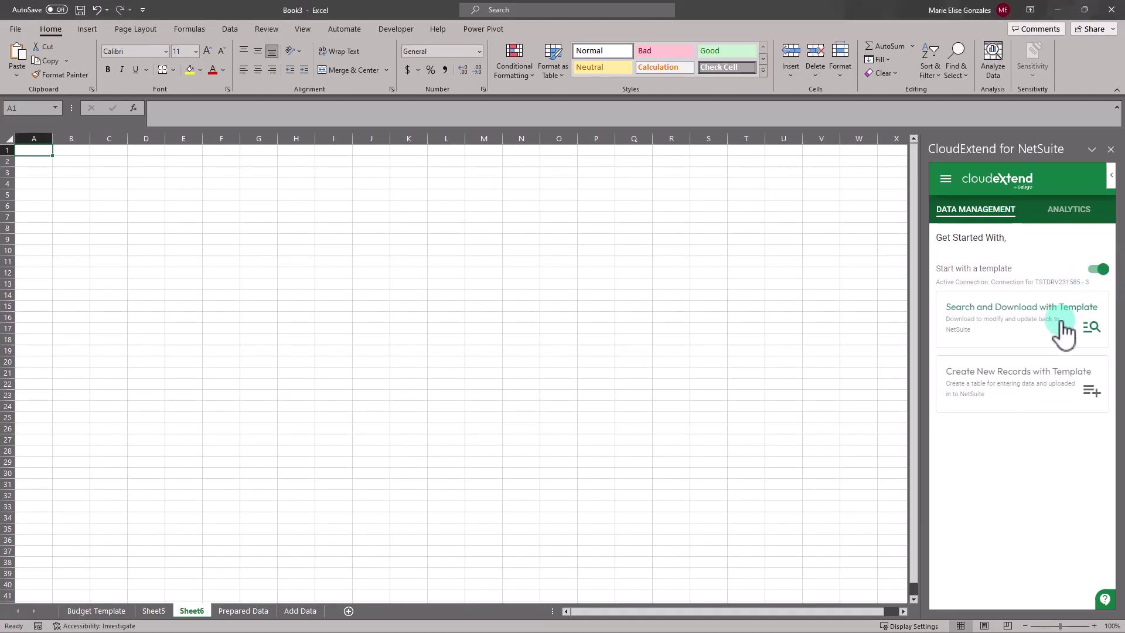
{"action": "left_click", "coordinate": [1064, 331]}
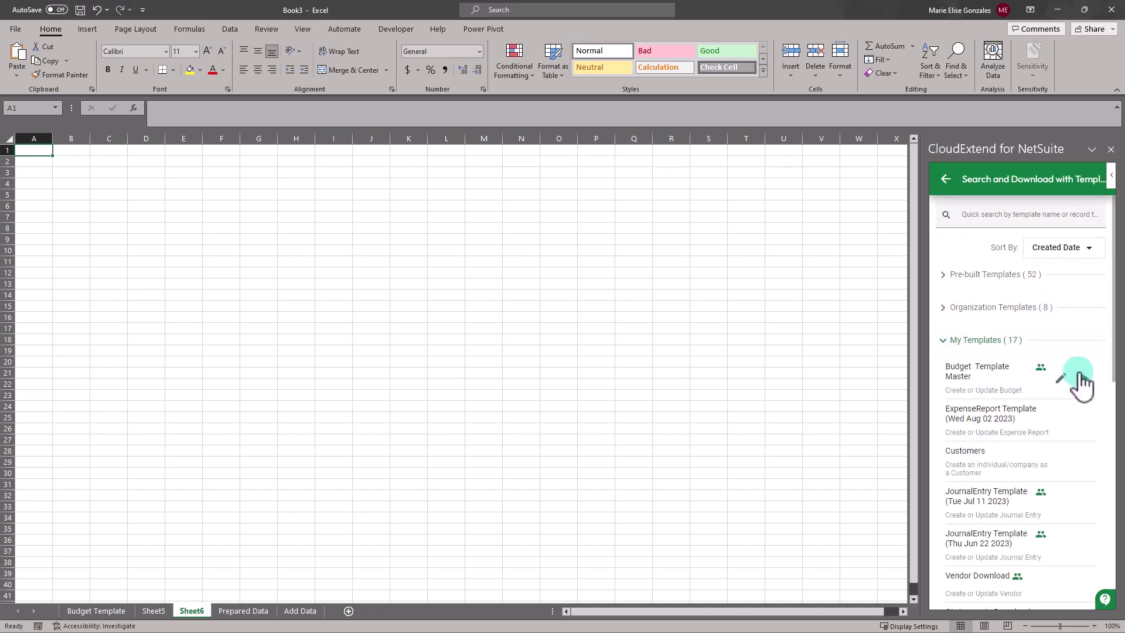
{"action": "left_click", "coordinate": [1083, 380]}
{"action": "left_click", "coordinate": [1066, 426]}
Create and save a rules filter for Year any of FY 2023, then download the matching budgets
{"action": "left_click", "coordinate": [1059, 497]}
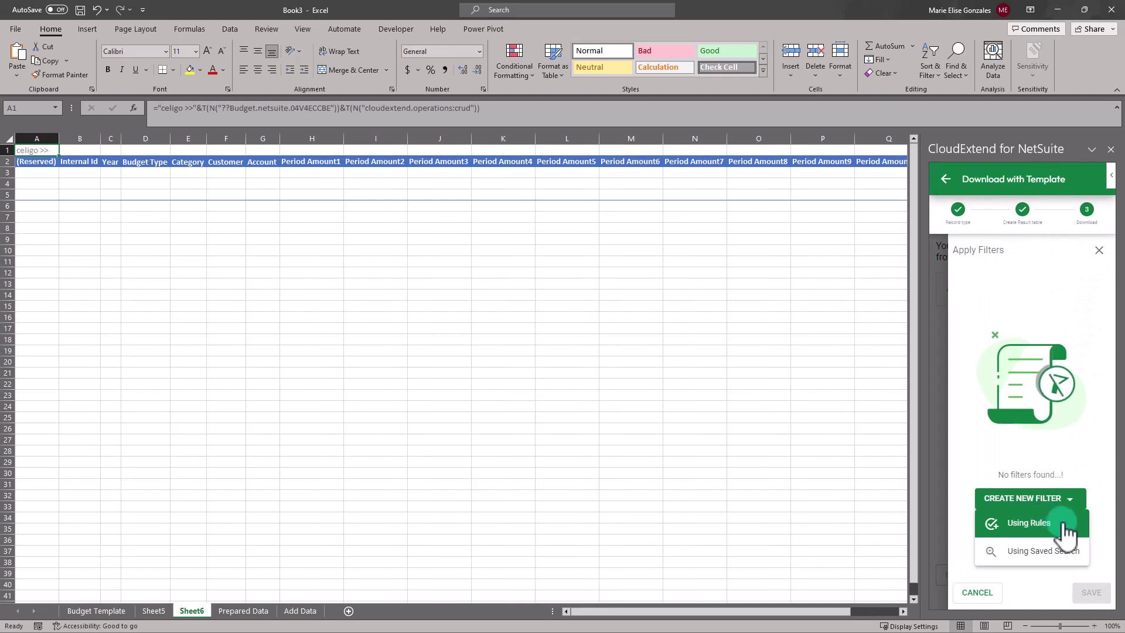
{"action": "left_click", "coordinate": [1064, 531]}
{"action": "left_click", "coordinate": [1045, 335]}
{"action": "left_click", "coordinate": [1046, 364]}
{"action": "left_click", "coordinate": [1045, 394]}
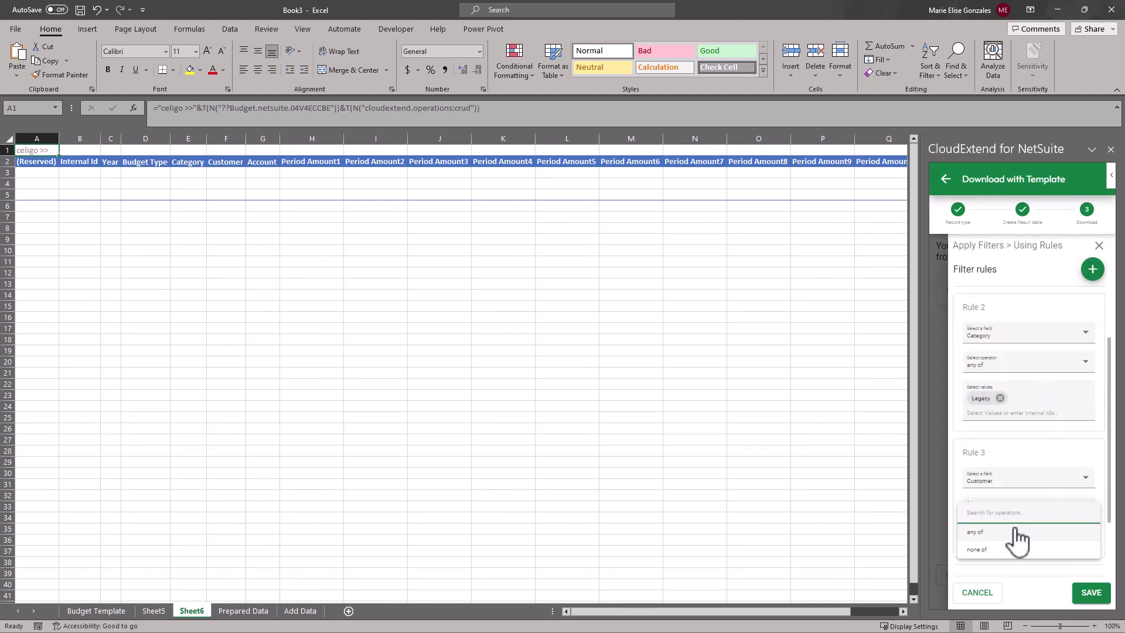
{"action": "left_click", "coordinate": [1010, 540]}
{"action": "left_click", "coordinate": [1091, 593]}
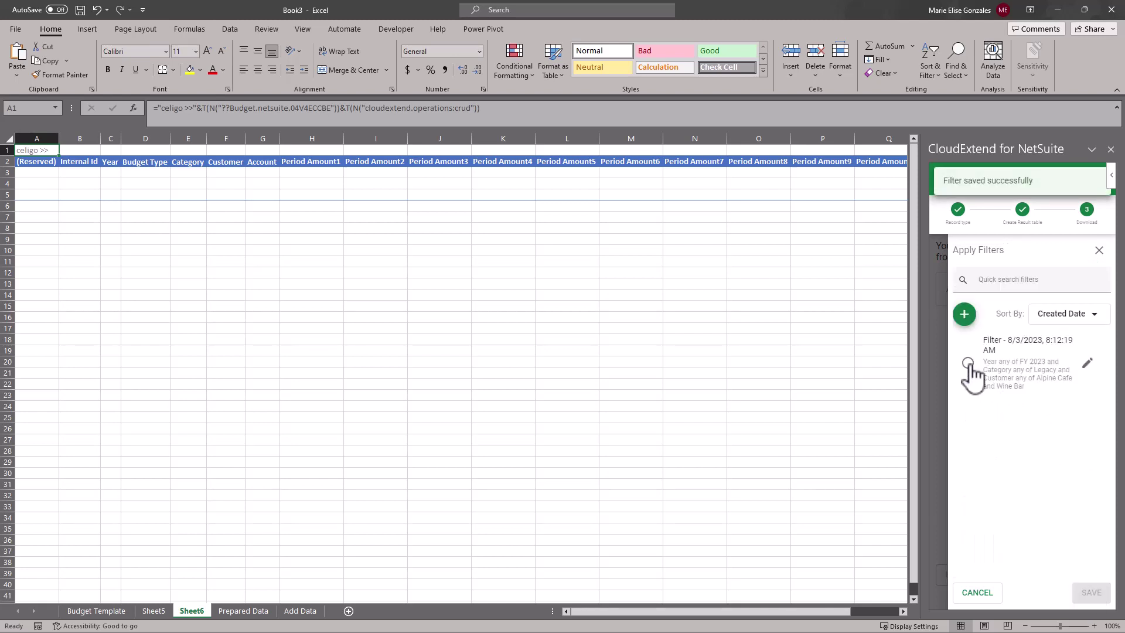
{"action": "left_click", "coordinate": [970, 364]}
{"action": "left_click", "coordinate": [1081, 571]}
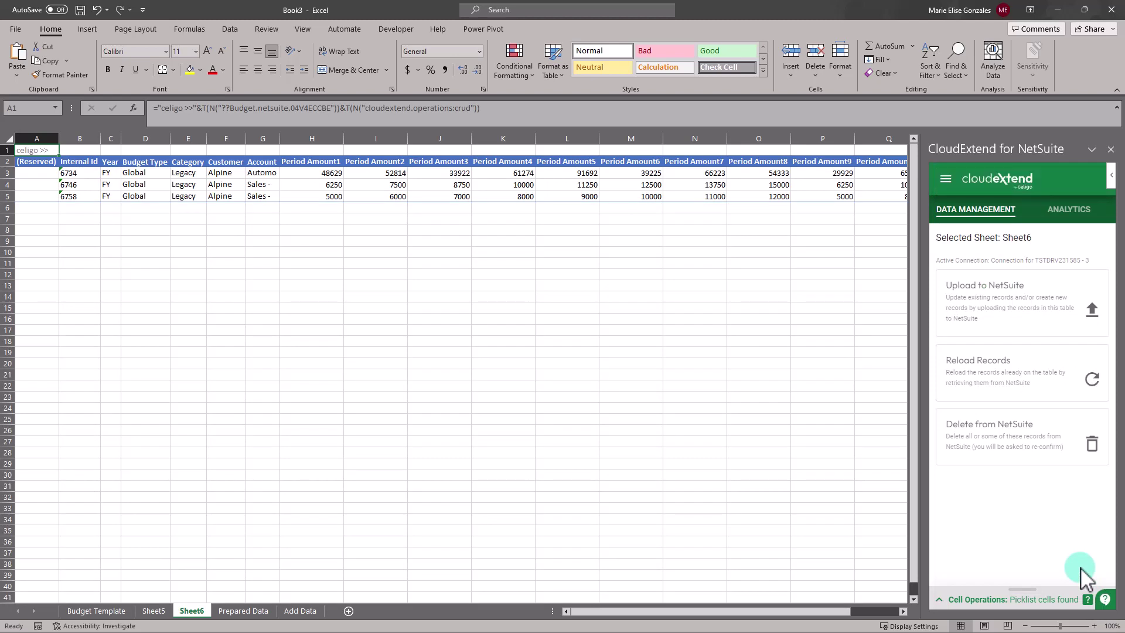
Widen the Year column and copy rows 4–5 year-through-customer values into rows 6–7
{"action": "left_click_drag", "start_coordinate": [121, 138], "coordinate": [160, 143]}
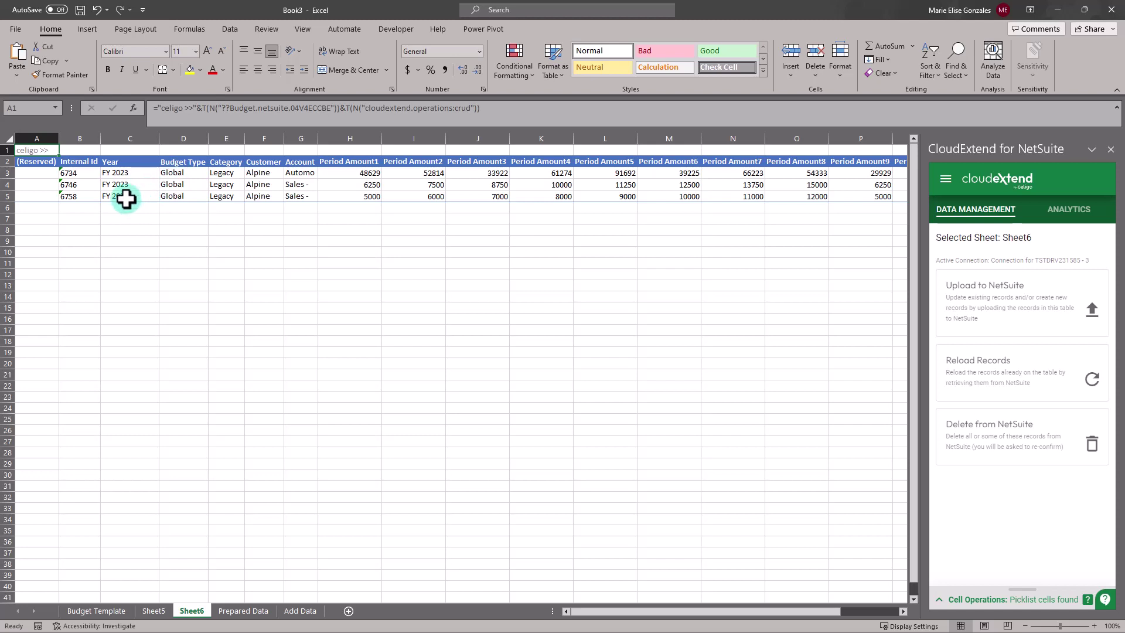
{"action": "left_click_drag", "start_coordinate": [114, 184], "coordinate": [269, 196]}
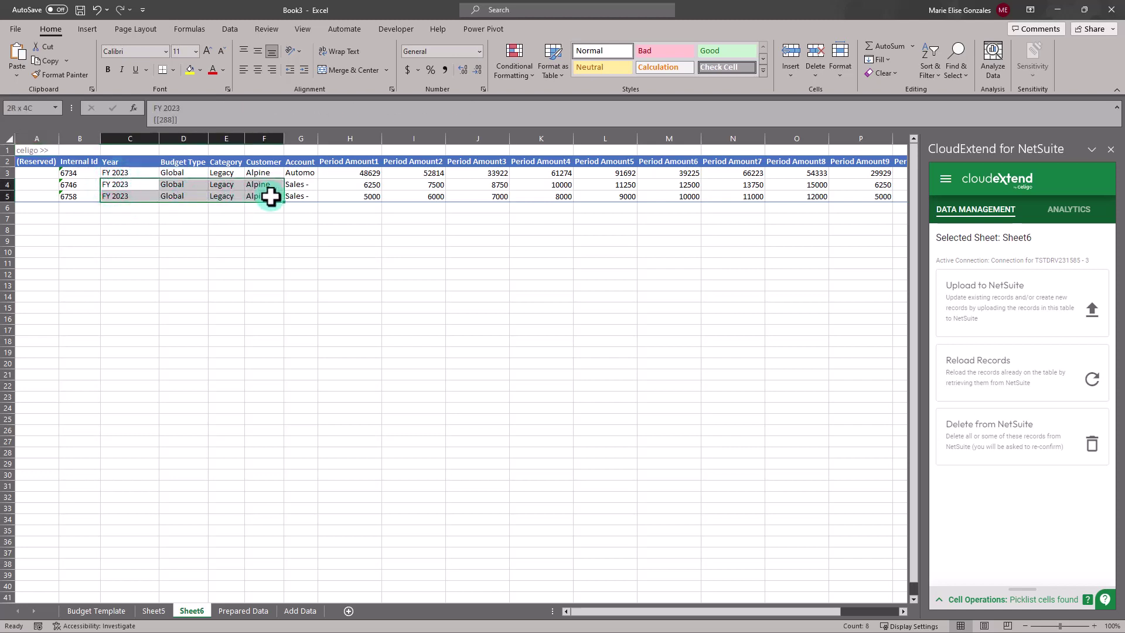
{"action": "key", "text": "ctrl+c"}
{"action": "left_click", "coordinate": [114, 208]}
{"action": "key", "text": "ctrl+v"}
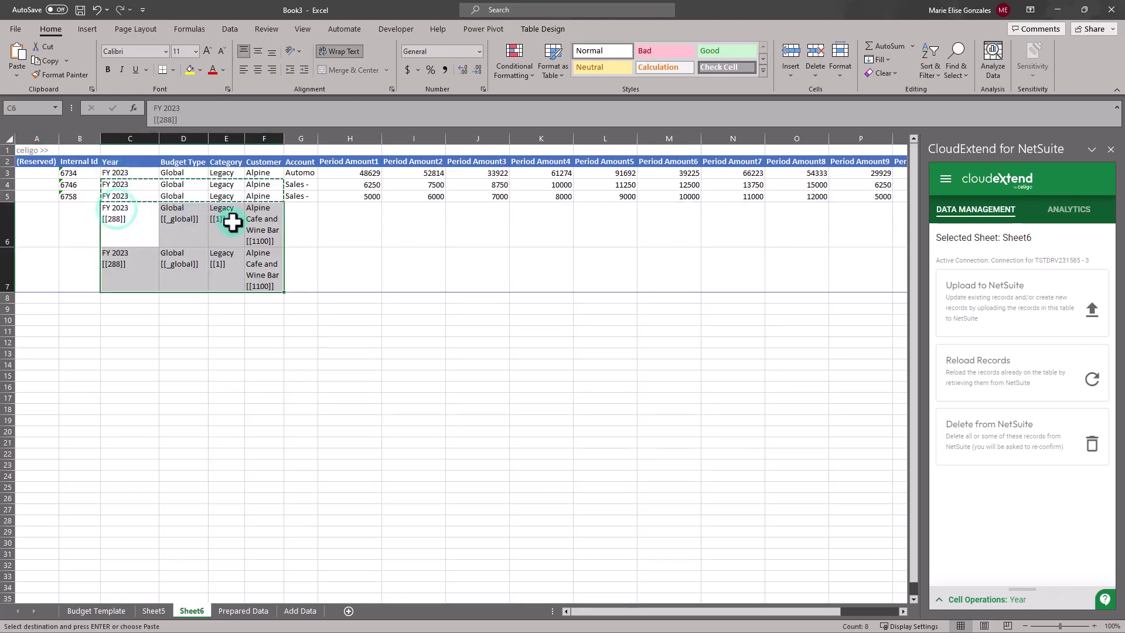
Paste the Sales - Clearance and Repairs rows into Sheet6 at G6 and upload them
{"action": "left_click", "coordinate": [299, 613]}
{"action": "left_click", "coordinate": [150, 613]}
{"action": "key", "text": "ctrl+Page_Down"}
{"action": "key", "text": "ctrl+v"}
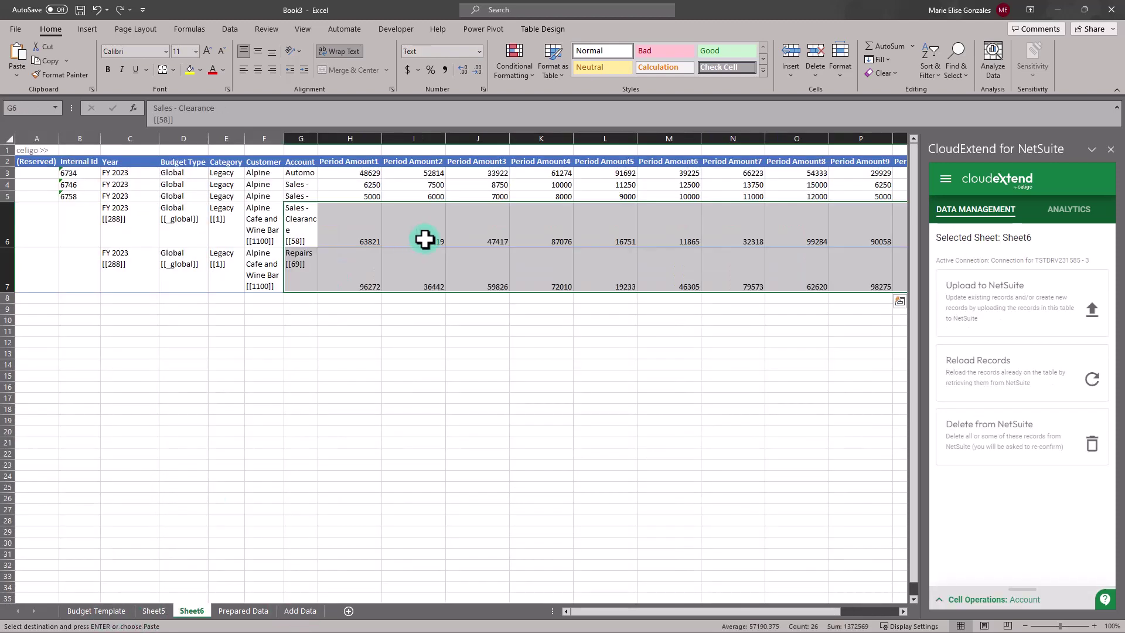
{"action": "left_click", "coordinate": [291, 229]}
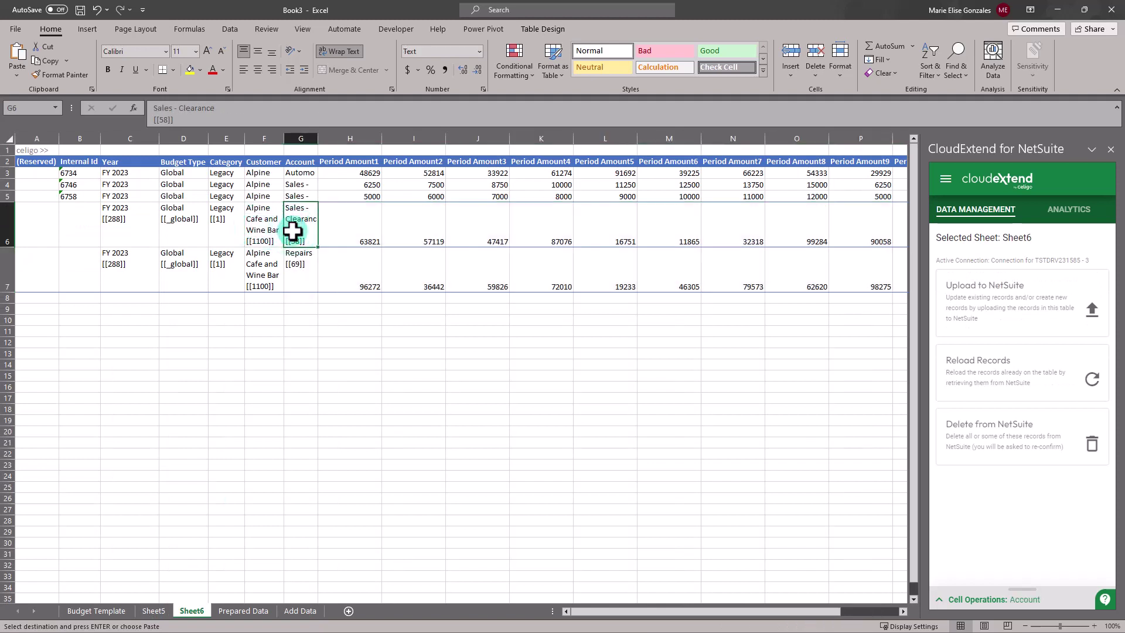
{"action": "left_click", "coordinate": [986, 296]}
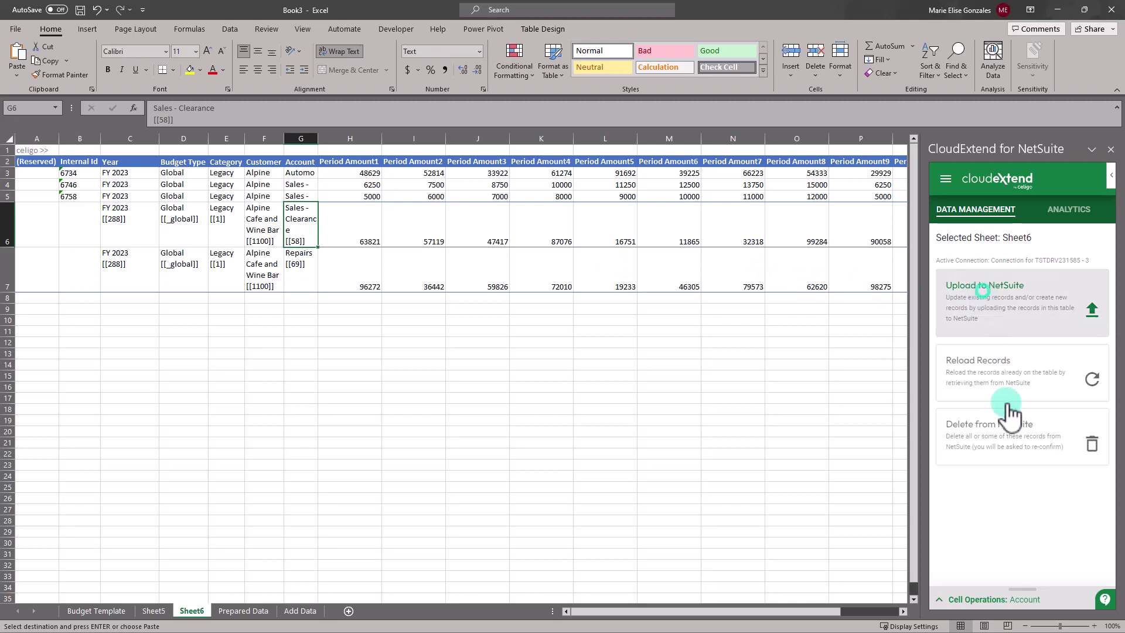
{"action": "left_click", "coordinate": [1042, 573]}
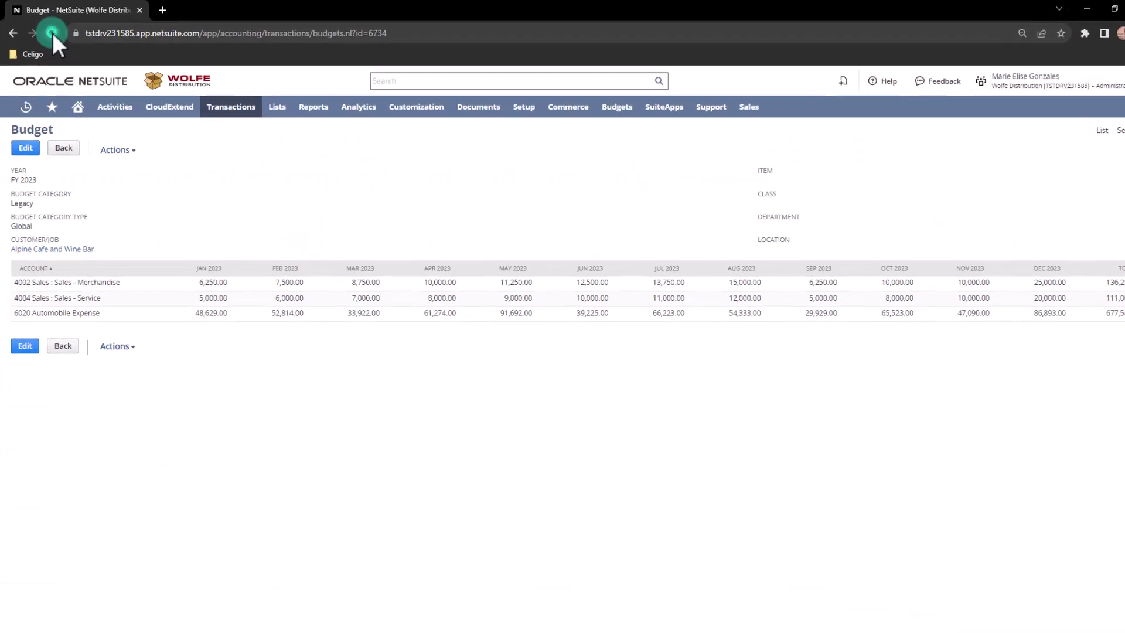
Reload the Alpine Cafe and Wine Bar FY 2023 budget page in NetSuite
{"action": "left_click", "coordinate": [52, 33]}
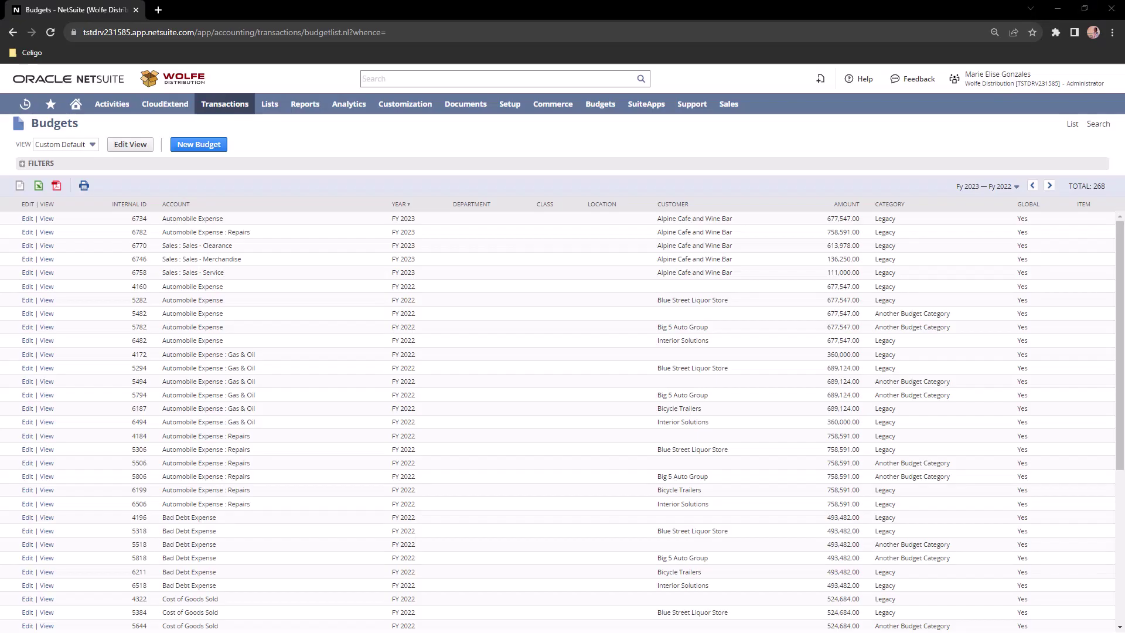
Open budget 6782, then reload record 6782 into the Excel sheet via CloudExtend
{"action": "left_click", "coordinate": [115, 231]}
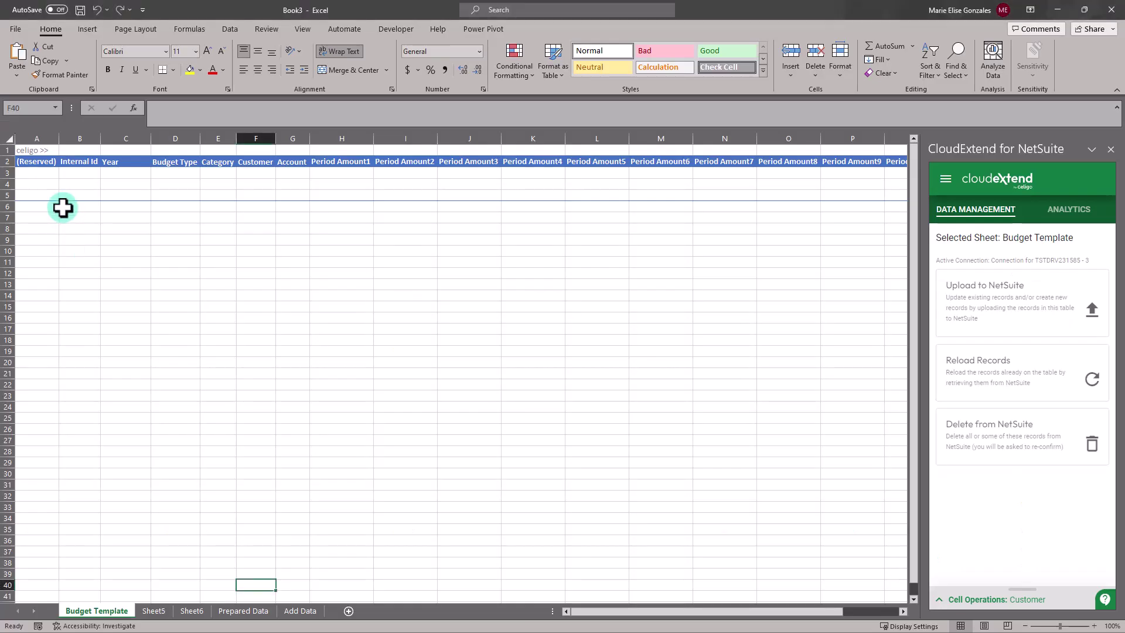
{"action": "left_click", "coordinate": [83, 173]}
{"action": "type", "text": "6782"}
{"action": "left_click", "coordinate": [1008, 392]}
{"action": "left_click", "coordinate": [1050, 573]}
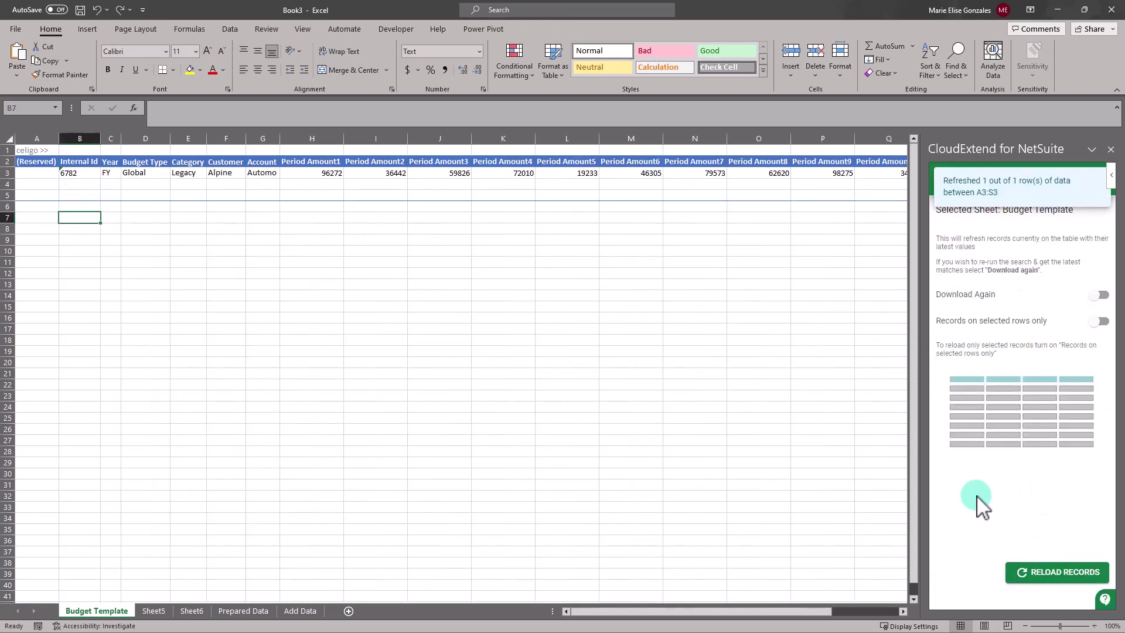
Fill Period Amount1–12 with 10000 and upload the updated Repairs budget to NetSuite
{"action": "left_click", "coordinate": [321, 170]}
{"action": "type", "text": "10000"}
{"action": "key", "text": "ctrl+Return"}
{"action": "key", "text": "ctrl+c"}
{"action": "key", "text": "shift+Right"}
{"action": "key", "text": "shift+Right"}
{"action": "key", "text": "shift+Right"}
{"action": "key", "text": "shift+Right"}
{"action": "key", "text": "shift+Right"}
{"action": "key", "text": "shift+Right"}
{"action": "key", "text": "shift+Right"}
{"action": "key", "text": "shift+Right"}
{"action": "key", "text": "shift+Right"}
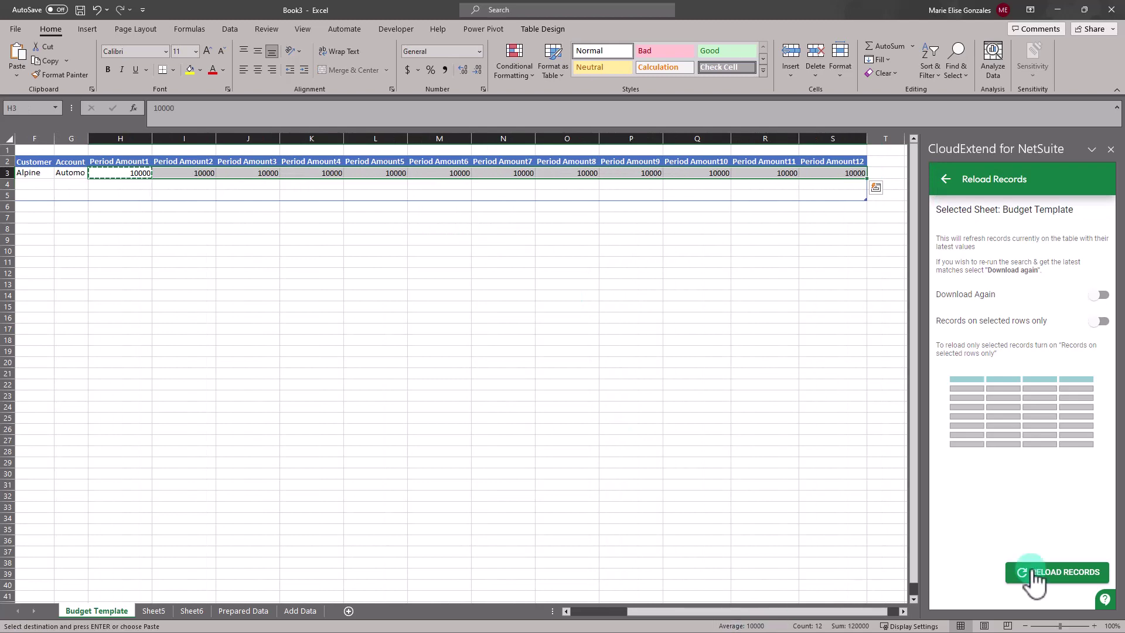
{"action": "left_click_drag", "start_coordinate": [799, 610], "coordinate": [694, 611]}
{"action": "left_click", "coordinate": [942, 210]}
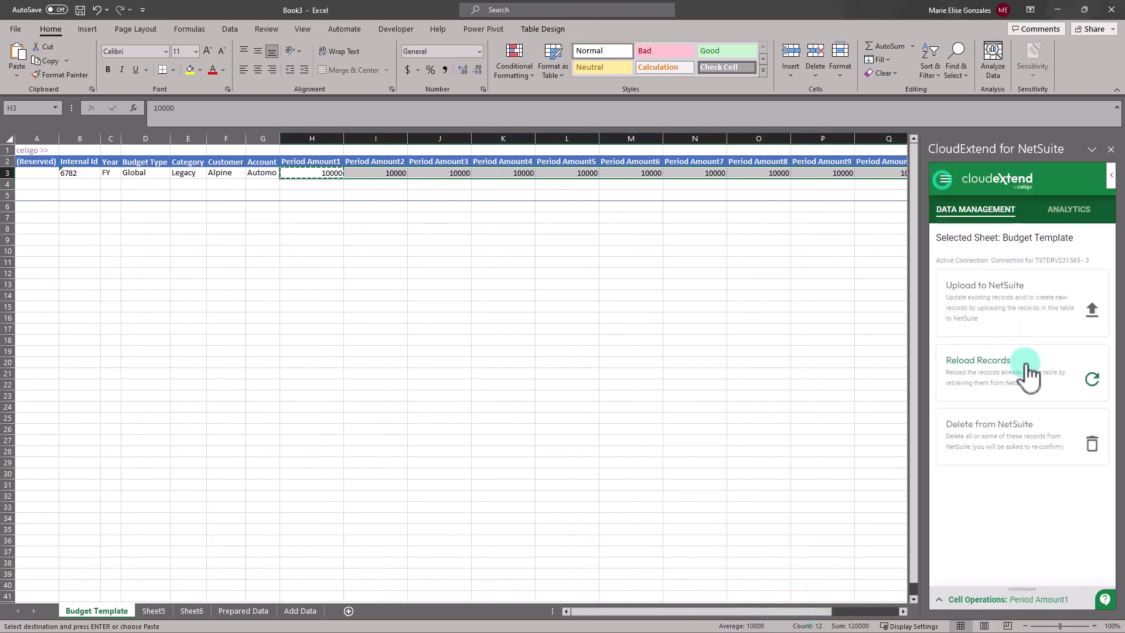
{"action": "left_click", "coordinate": [1058, 571]}
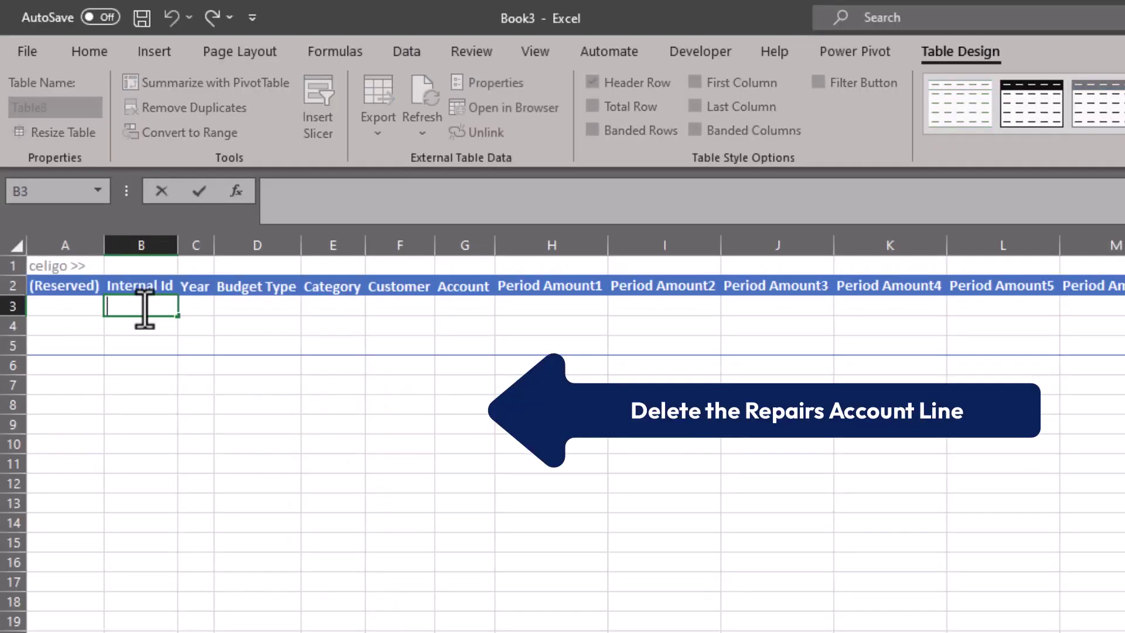
{"action": "type", "text": "6782"}
Delete record 6782 with CloudExtend, confirm Yes, and refresh the NetSuite Budgets list
{"action": "left_click", "coordinate": [166, 366]}
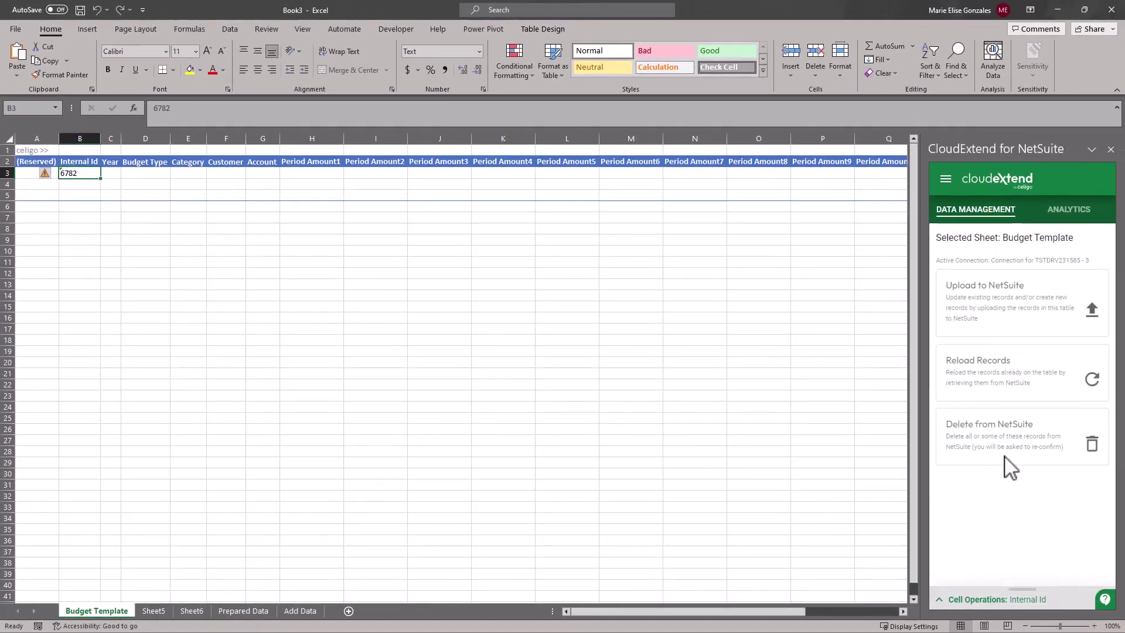
{"action": "left_click", "coordinate": [1020, 453]}
{"action": "left_click", "coordinate": [1059, 576]}
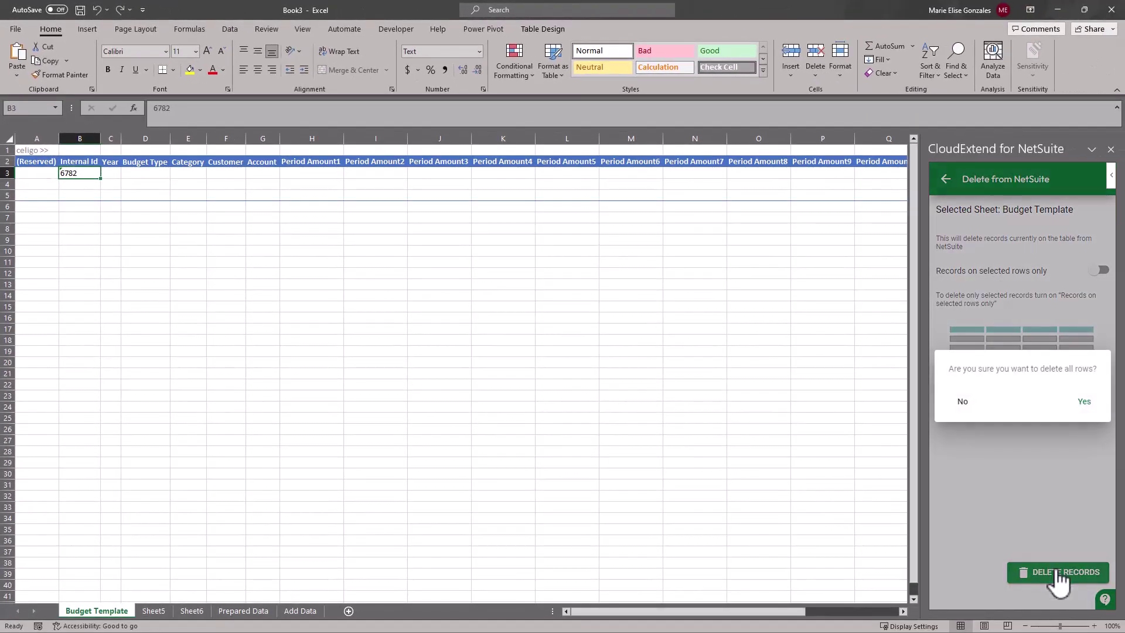
{"action": "left_click", "coordinate": [1081, 403]}
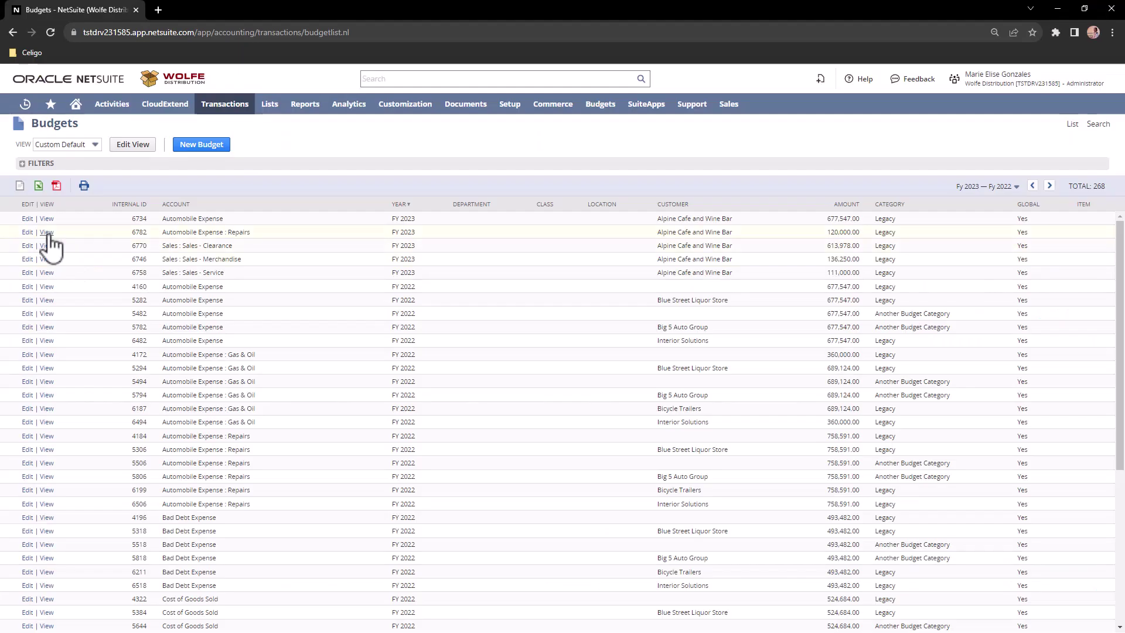
{"action": "left_click", "coordinate": [49, 233]}
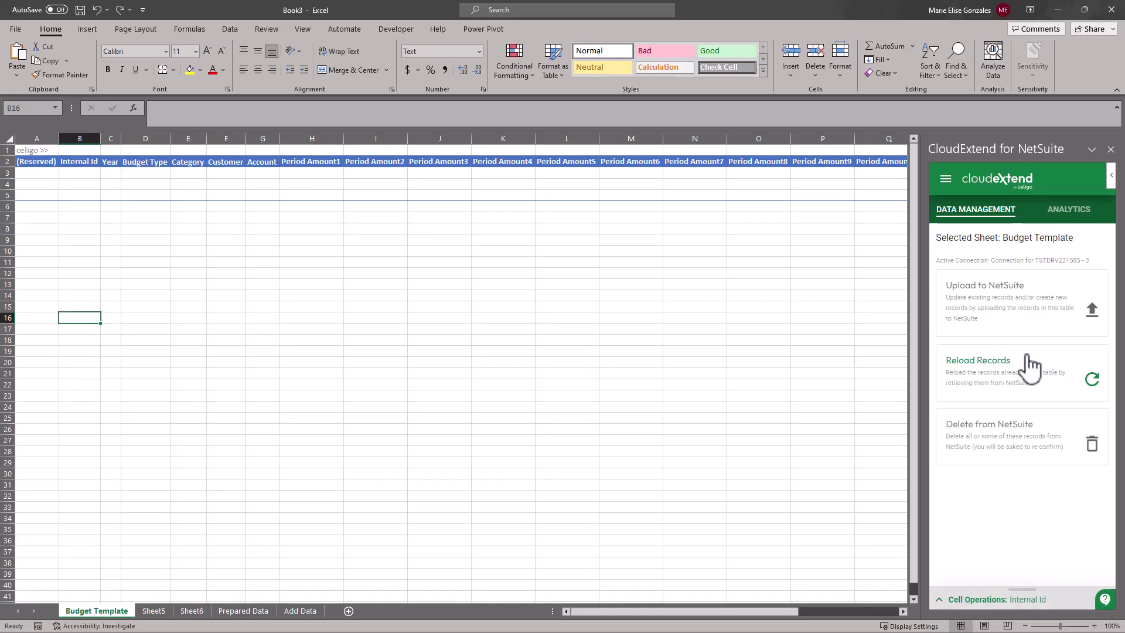
Download the budgets matching a saved Customer filter rule for the Blue customer
{"action": "left_click", "coordinate": [1030, 364]}
{"action": "left_click", "coordinate": [1096, 334]}
{"action": "left_click", "coordinate": [1020, 439]}
{"action": "type", "text": "blue bo"}
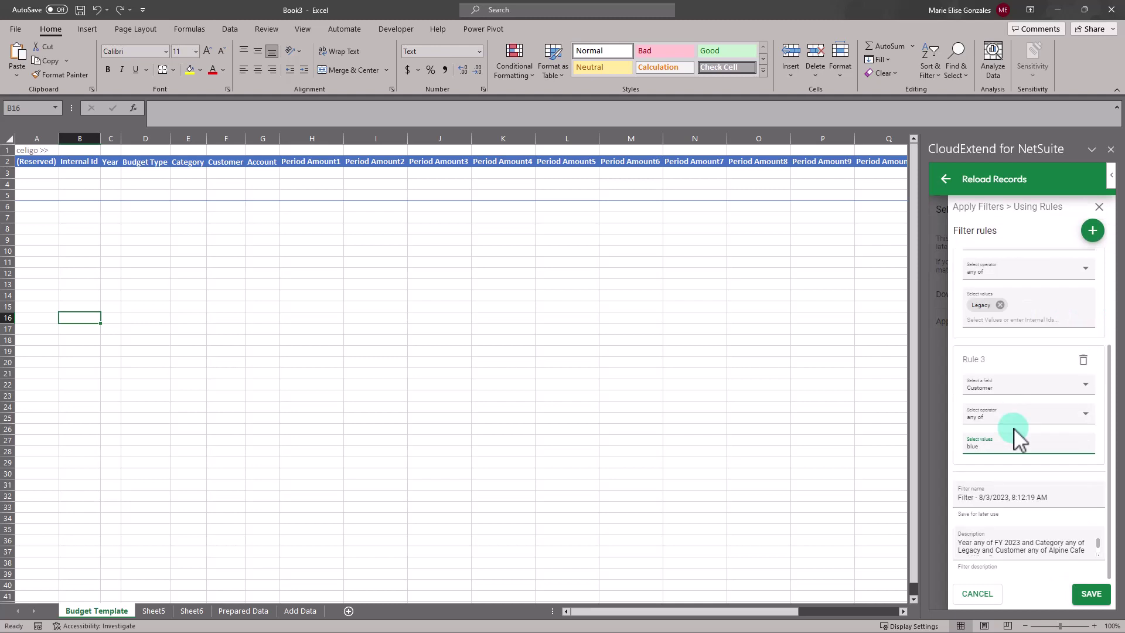
{"action": "left_click", "coordinate": [1002, 464]}
{"action": "left_click", "coordinate": [1089, 594]}
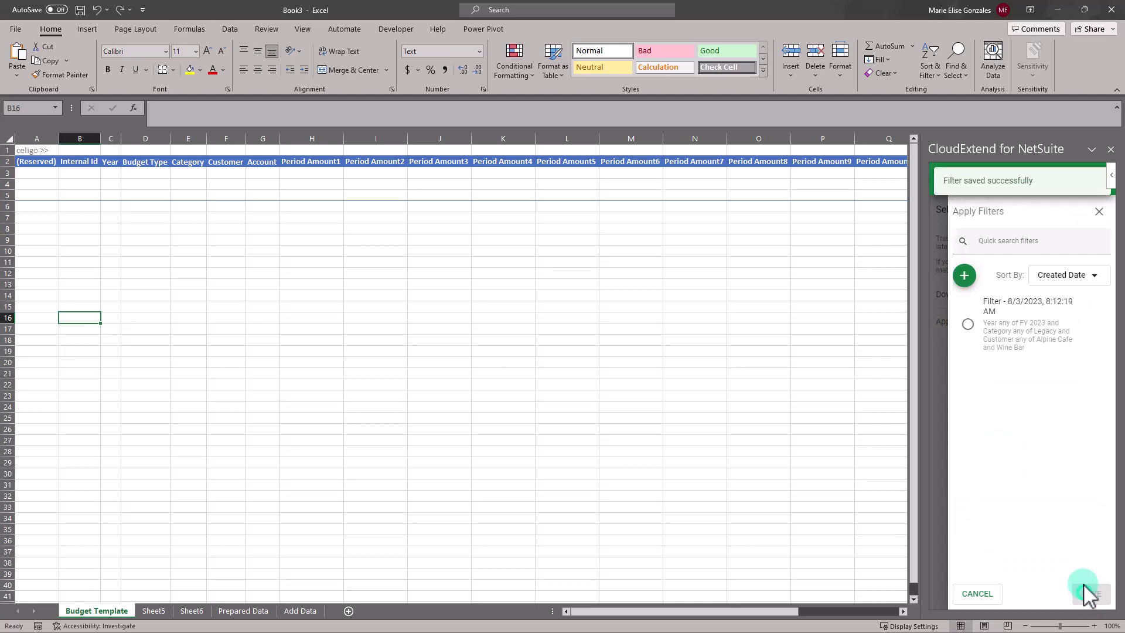
{"action": "left_click", "coordinate": [967, 323]}
{"action": "left_click", "coordinate": [1091, 593]}
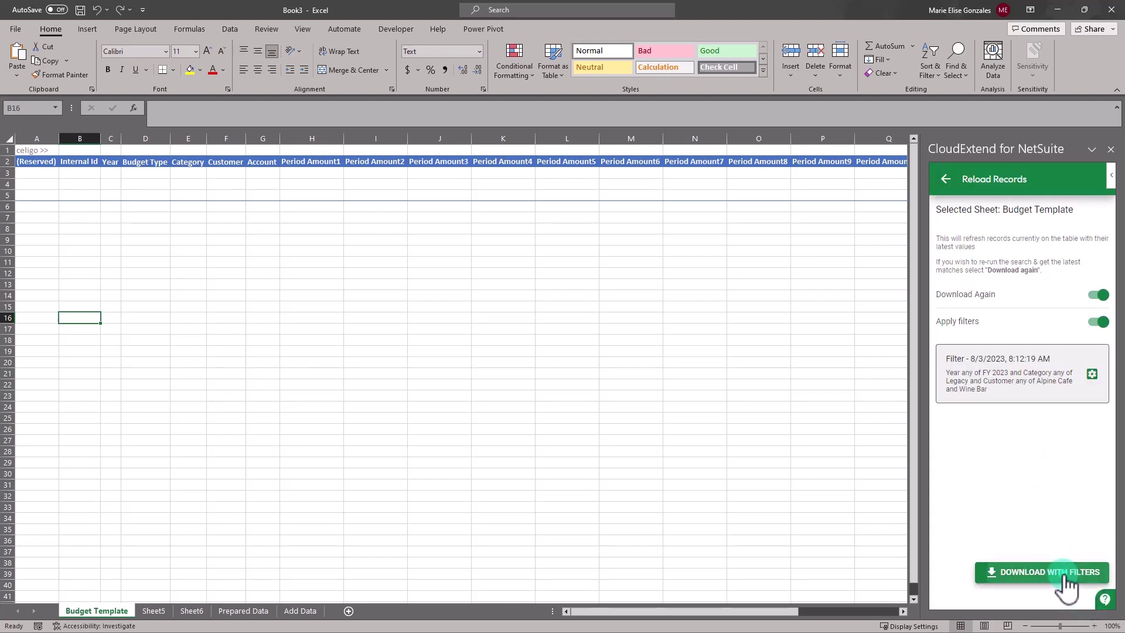
{"action": "left_click", "coordinate": [1066, 577]}
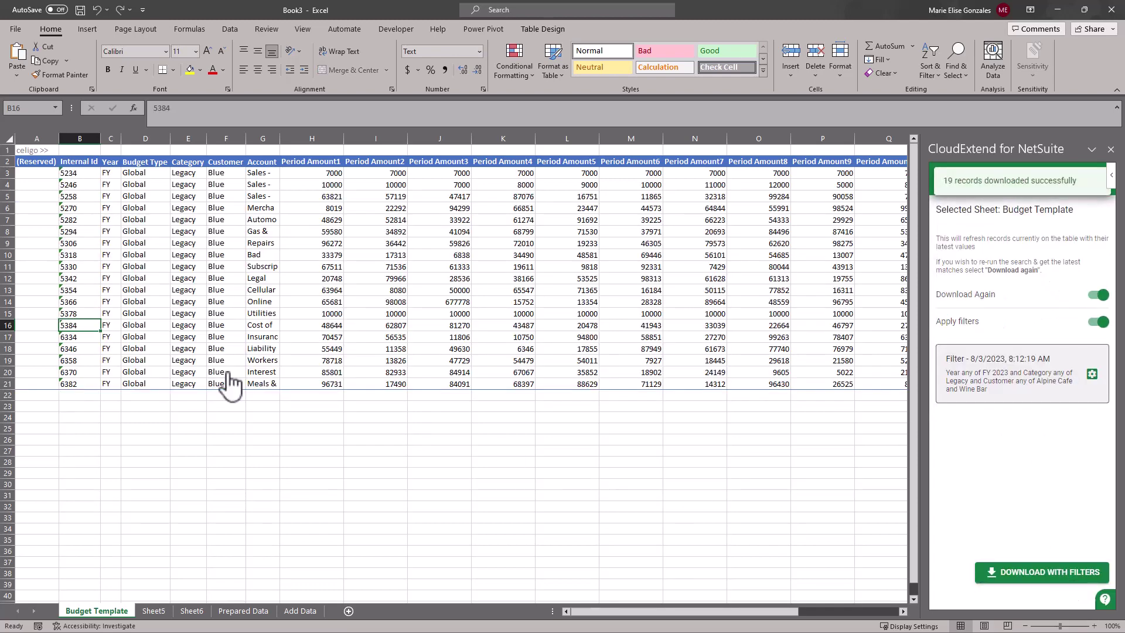
Set Category to Scenario1 for rows 3–21 and clear their internal ids
{"action": "left_click", "coordinate": [243, 407]}
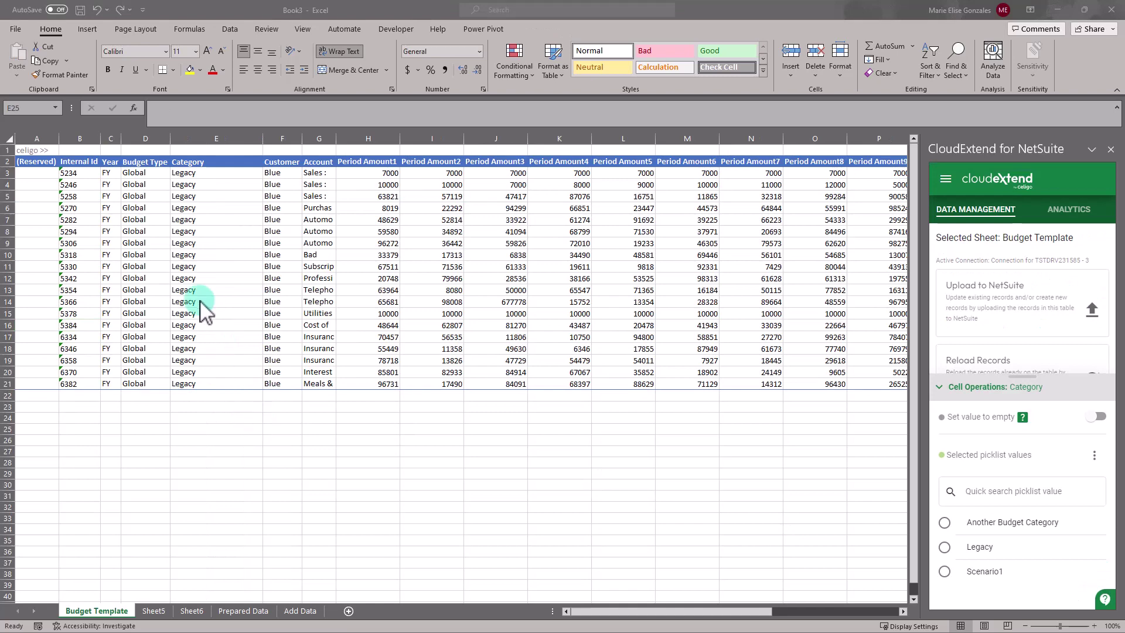
{"action": "left_click", "coordinate": [188, 172]}
{"action": "key", "text": "ctrl+c"}
{"action": "left_click_drag", "start_coordinate": [194, 184], "coordinate": [197, 384]}
{"action": "key", "text": "ctrl+v"}
{"action": "left_click_drag", "start_coordinate": [85, 174], "coordinate": [95, 378]}
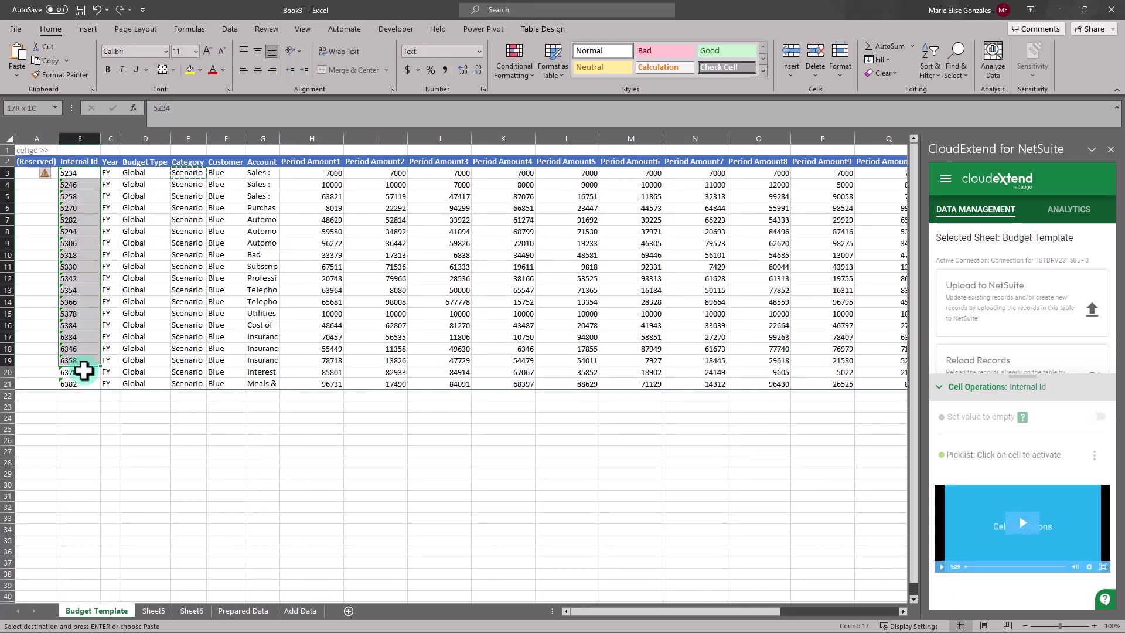
{"action": "key", "text": "Delete"}
{"action": "left_click", "coordinate": [986, 313]}
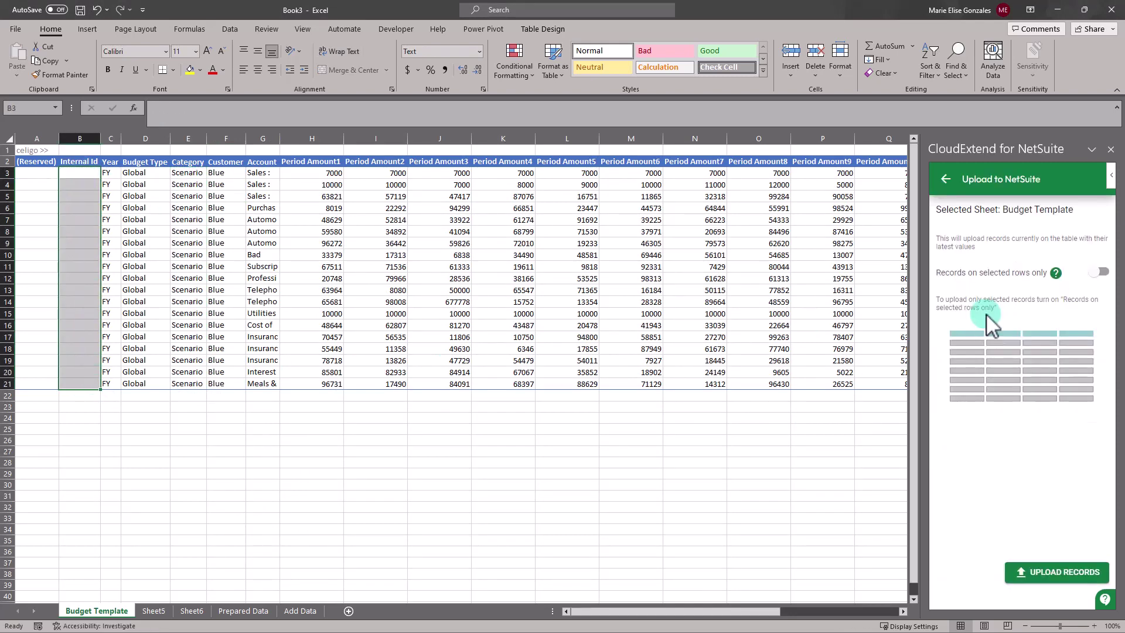
Upload the Scenario1 budgets as new records, then view Blue Street Liquor Store's FY 2022 Scenario1 budget
{"action": "left_click", "coordinate": [1052, 575]}
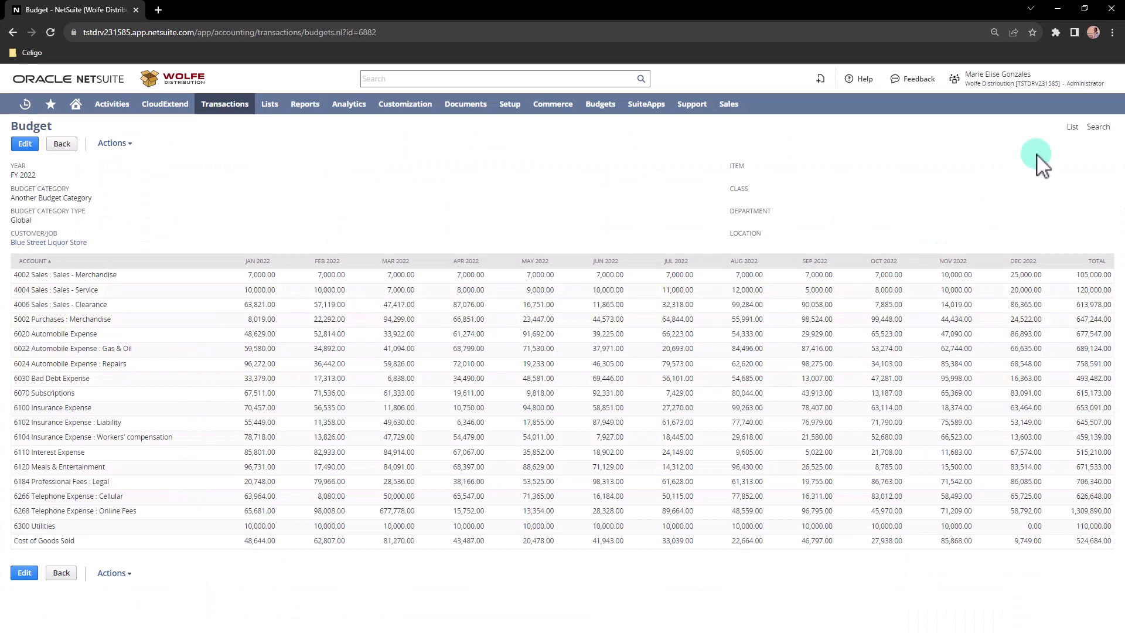
{"action": "right_click", "coordinate": [1073, 128]}
{"action": "left_click", "coordinate": [1080, 137]}
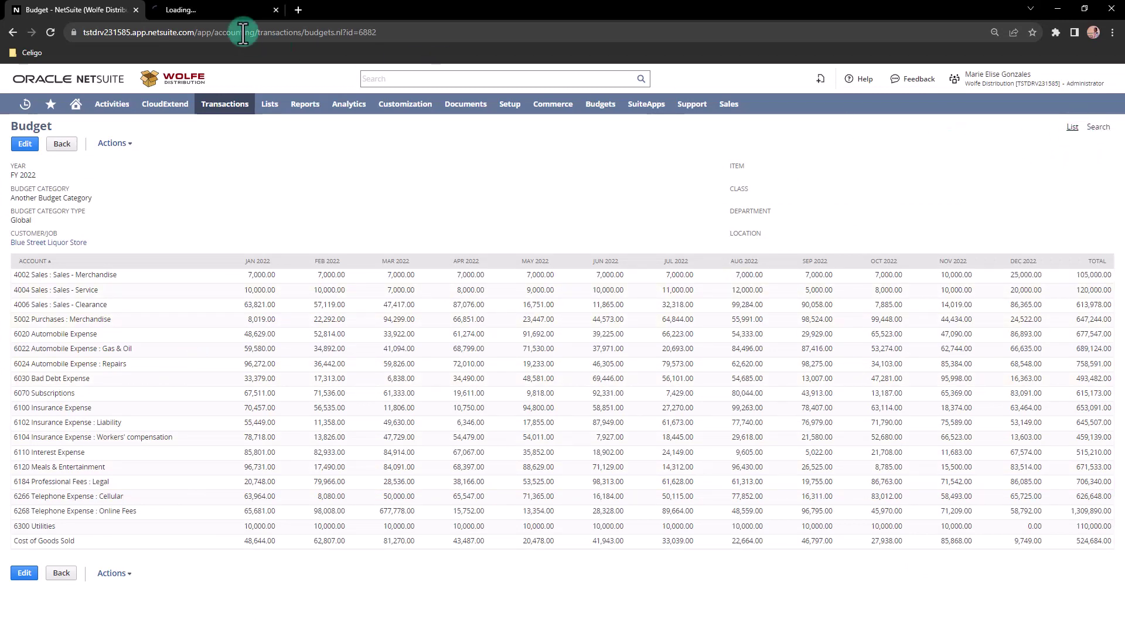
{"action": "left_click", "coordinate": [181, 9]}
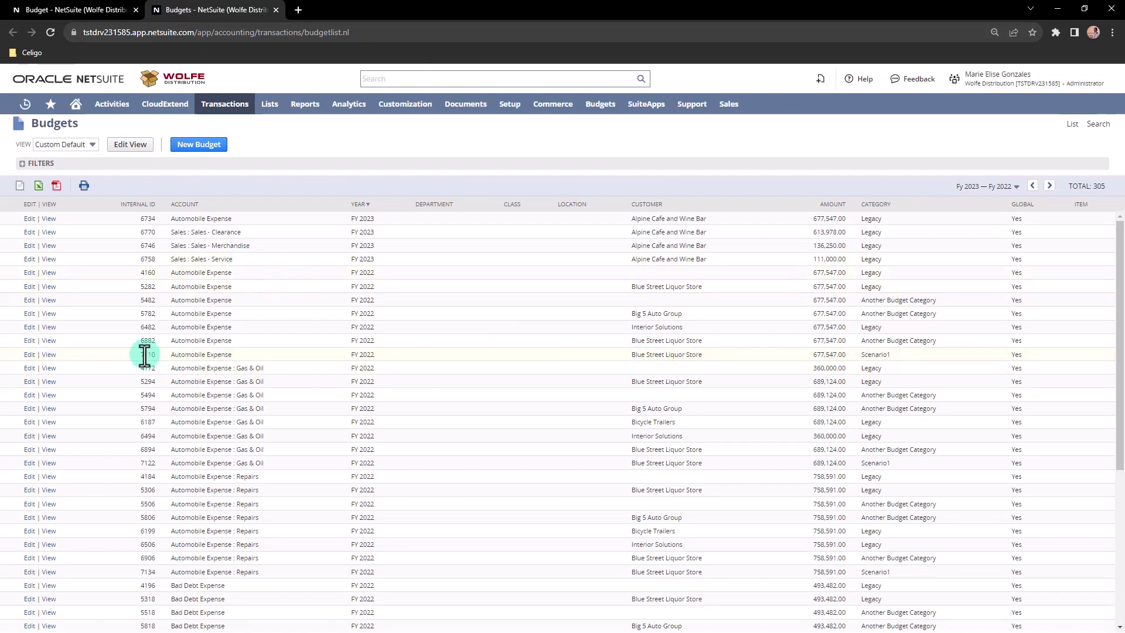
{"action": "left_click", "coordinate": [50, 355]}
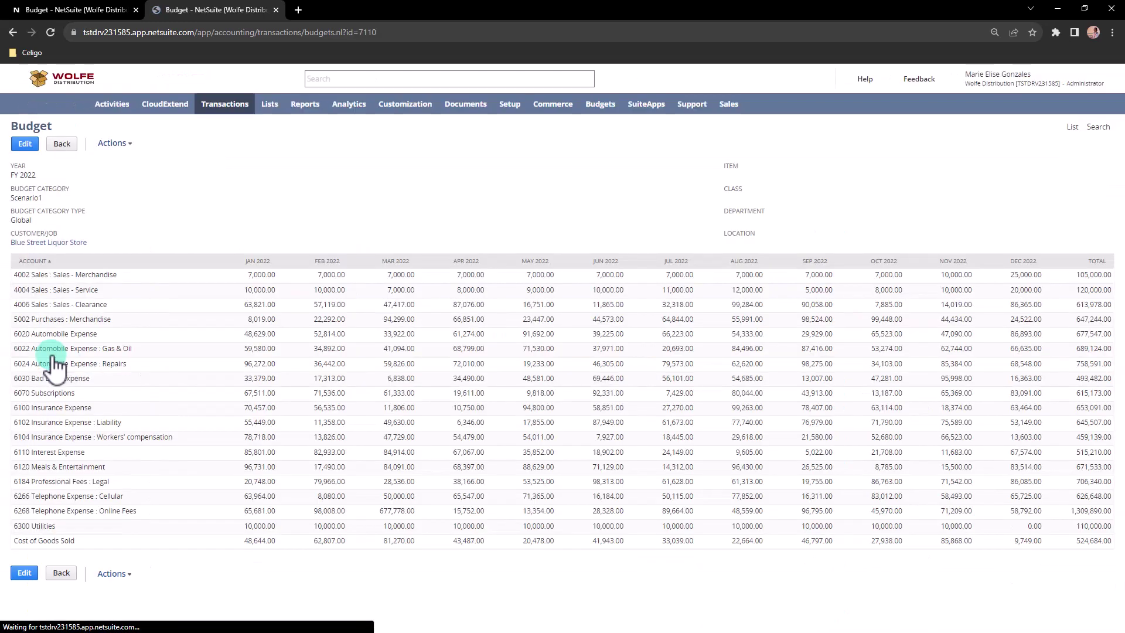